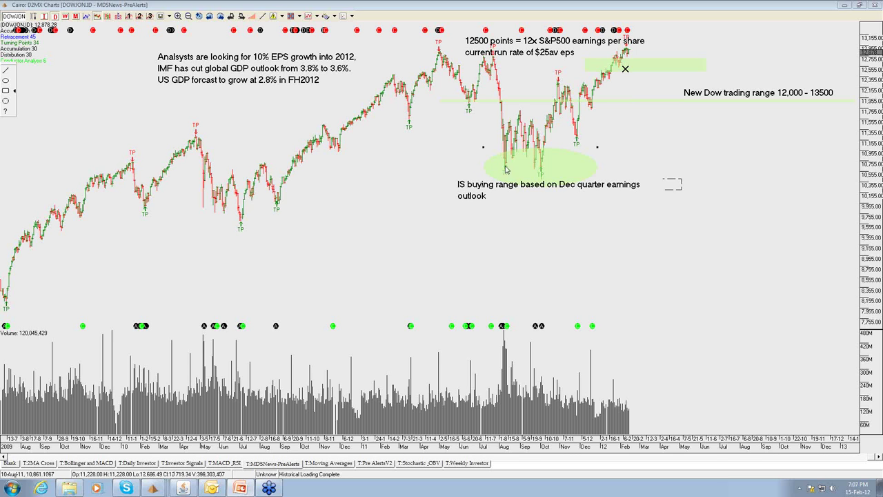
# Step: Inspect the green buying-range ellipse and horizontal trading-range line annotations
pyautogui.click(537, 147)
pyautogui.click(652, 103)
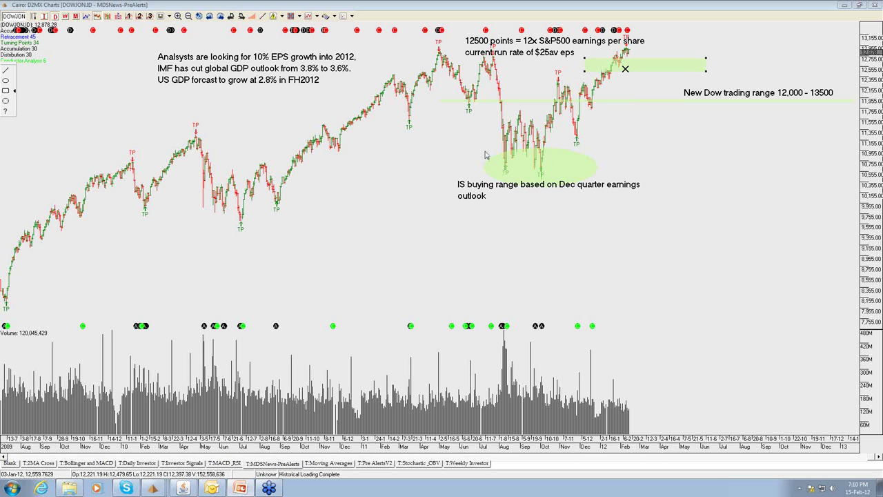
pyautogui.click(531, 161)
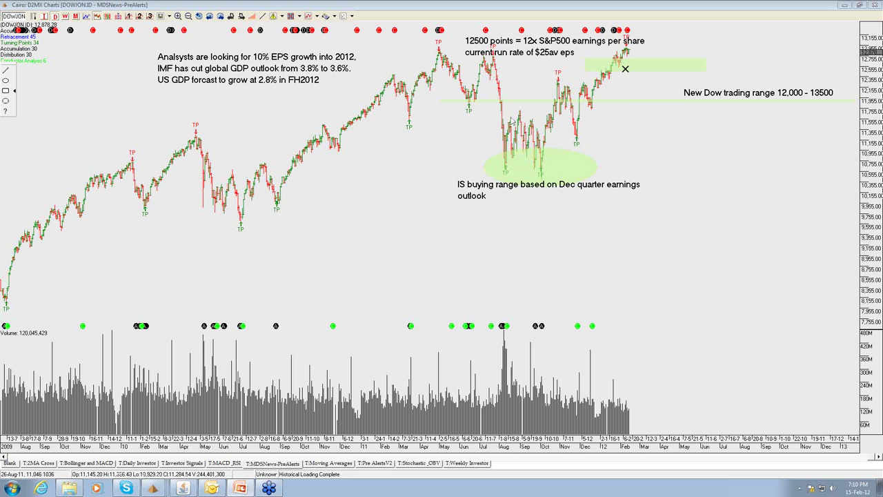
pyautogui.click(526, 102)
pyautogui.click(535, 164)
pyautogui.click(625, 69)
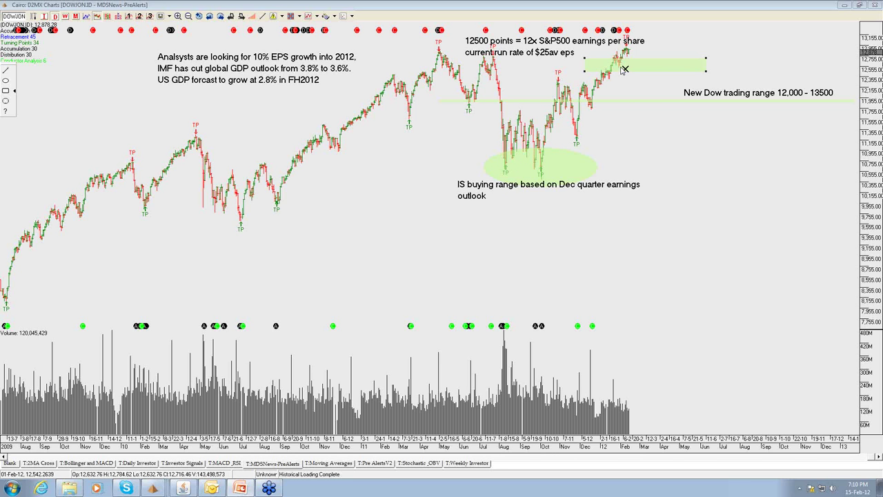
pyautogui.click(519, 77)
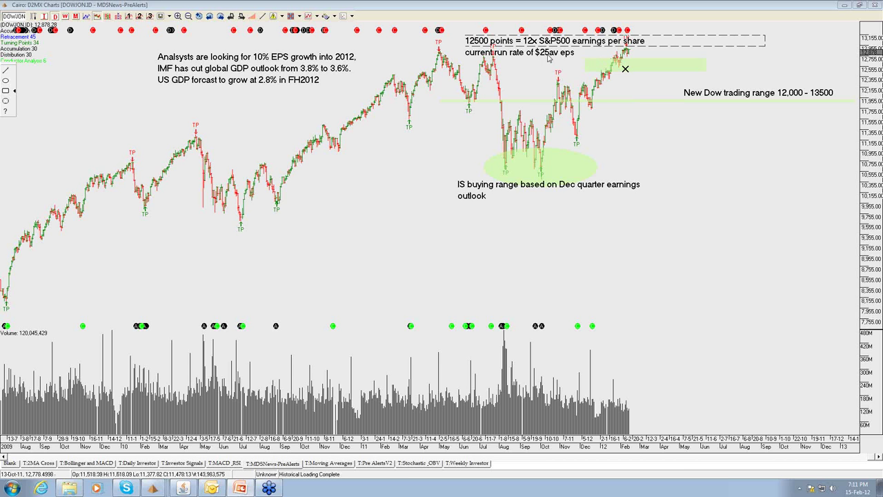
# Step: Check the green band near recent highs and the 12500 points note with a crosshair price readout
pyautogui.click(625, 67)
pyautogui.click(548, 44)
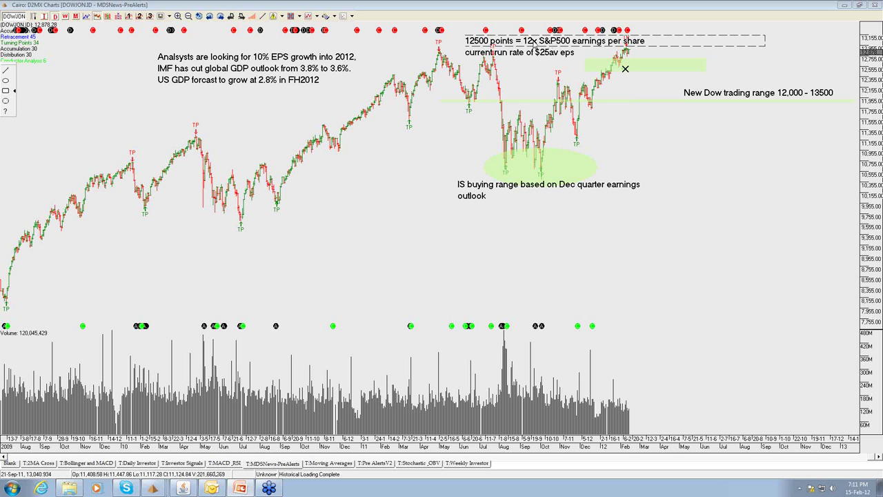
pyautogui.click(631, 67)
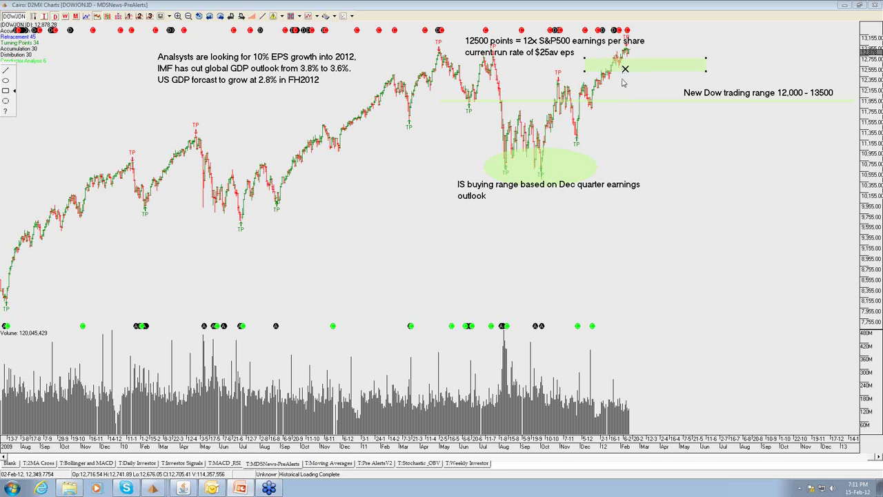
pyautogui.click(626, 69)
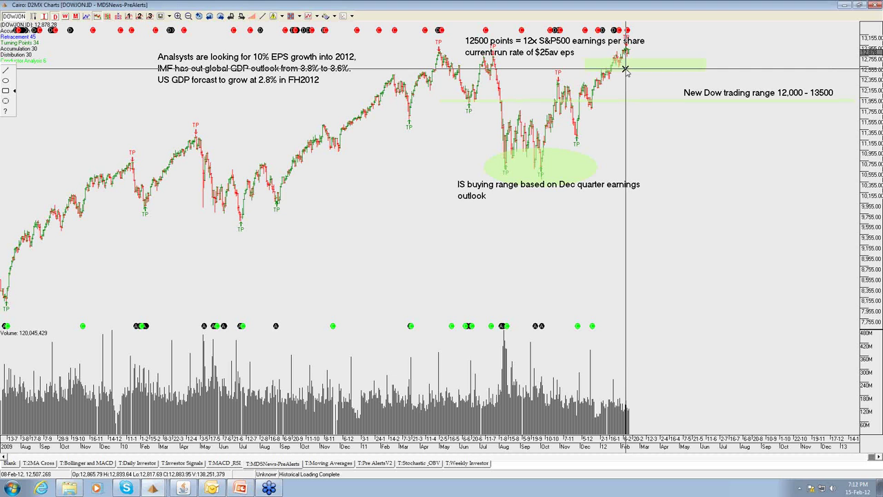
pyautogui.click(626, 69)
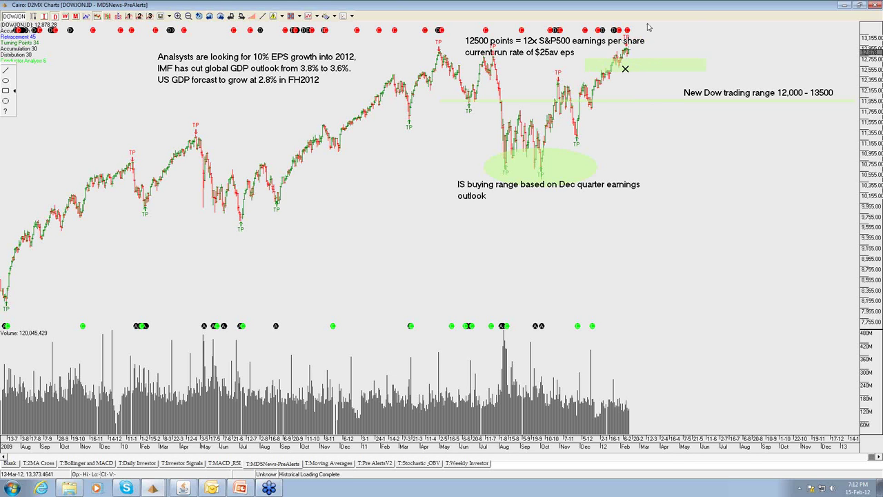
pyautogui.click(626, 69)
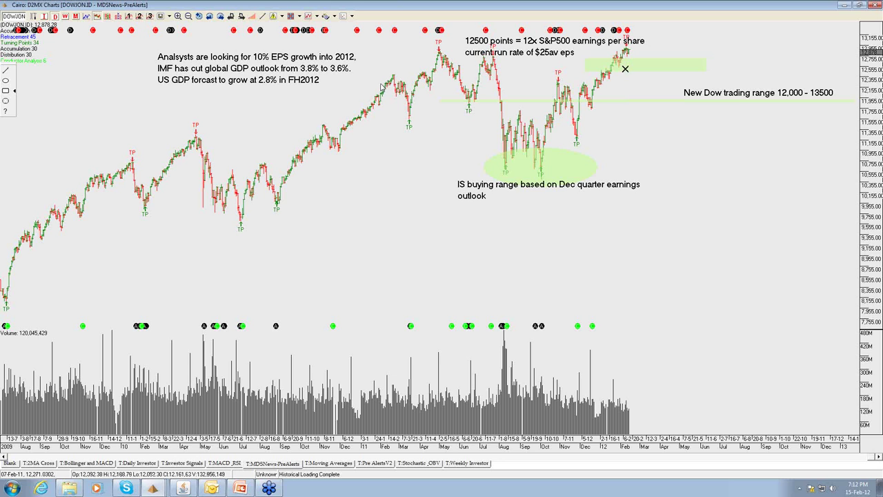
# Step: Fix 'out' to 'cut' in the IMF line of the analysts' outlook note
pyautogui.click(196, 69)
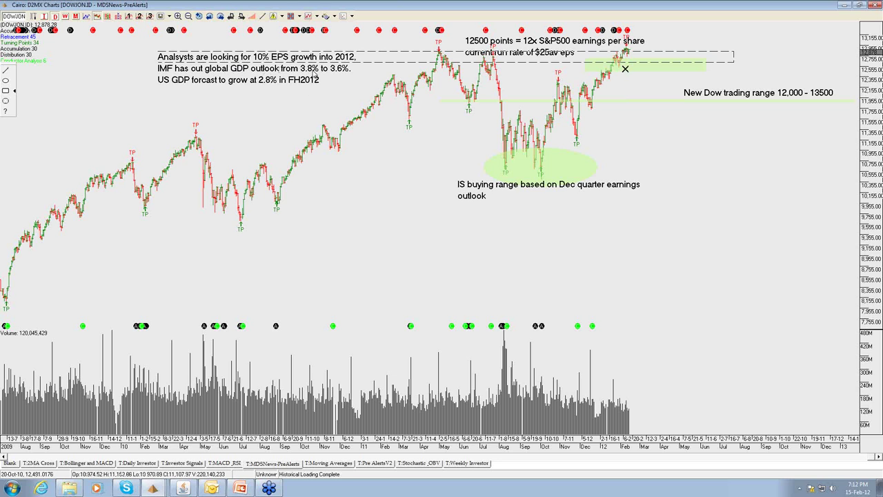
pyautogui.press('BackSpace')
pyautogui.write('c')
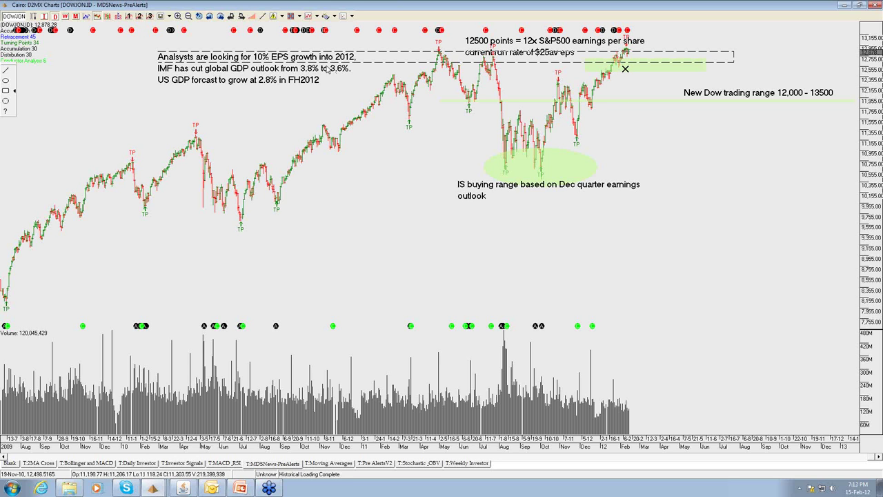
pyautogui.click(280, 68)
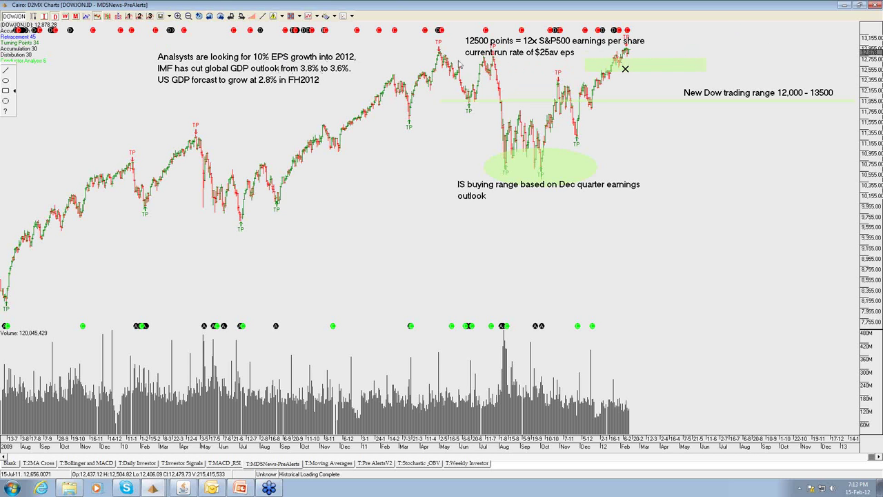
pyautogui.click(659, 65)
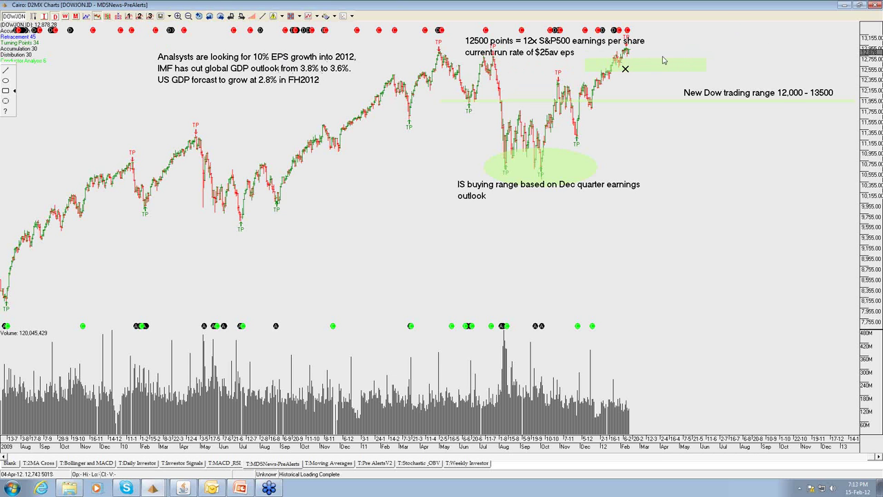
pyautogui.click(779, 97)
pyautogui.click(499, 53)
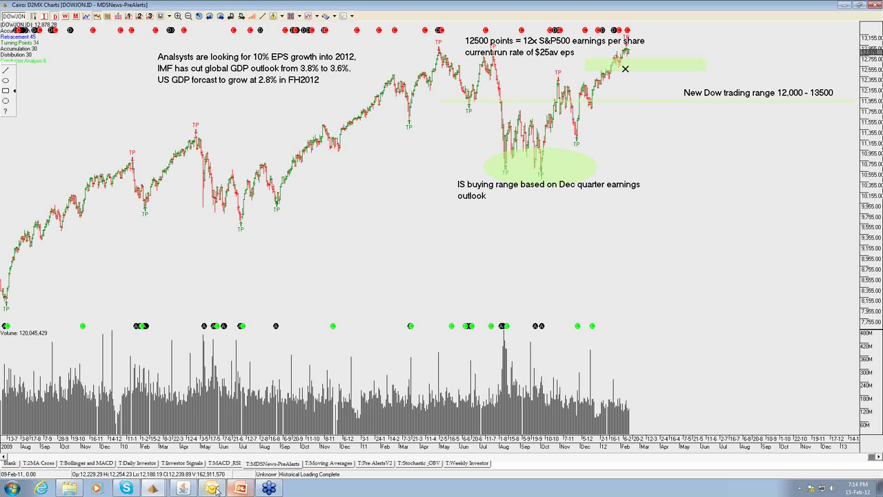
# Step: Bring the XJO.ASX chart window to the front from the Cairo taskbar list
pyautogui.click(153, 490)
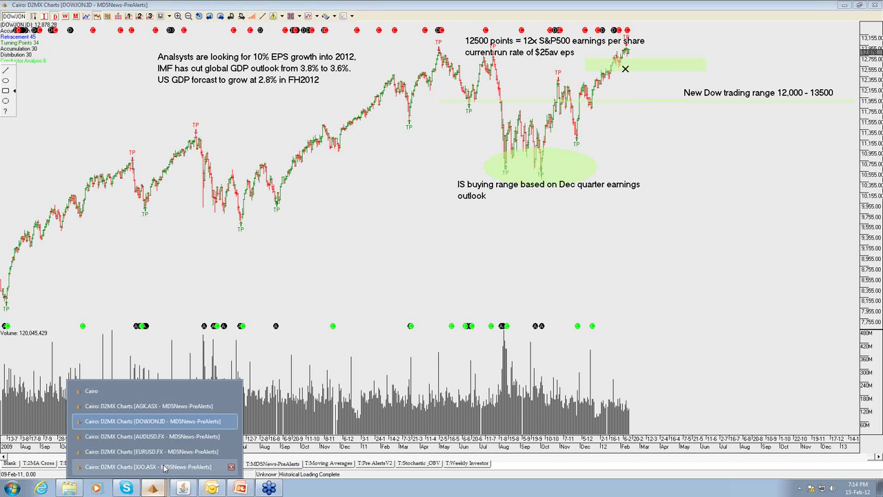
pyautogui.click(164, 467)
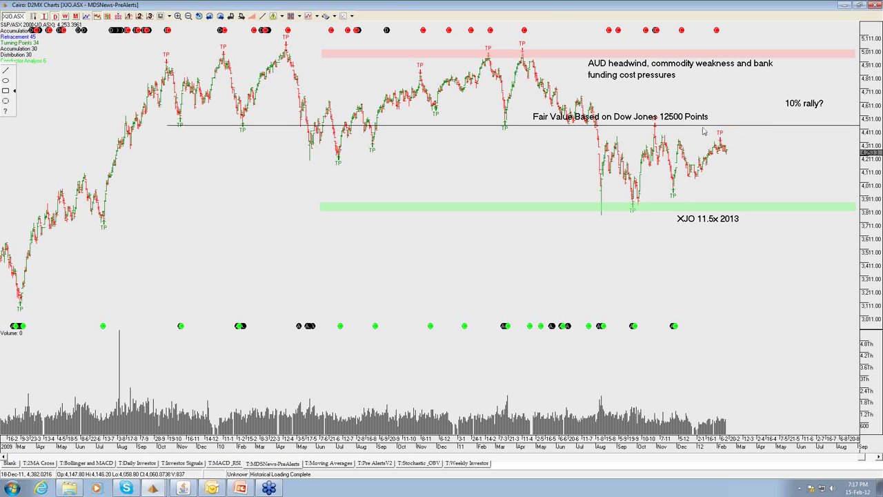
# Step: Select the green support band and XJO 11.5x 2013 label on the XJO chart, then deselect
pyautogui.click(683, 209)
pyautogui.click(685, 217)
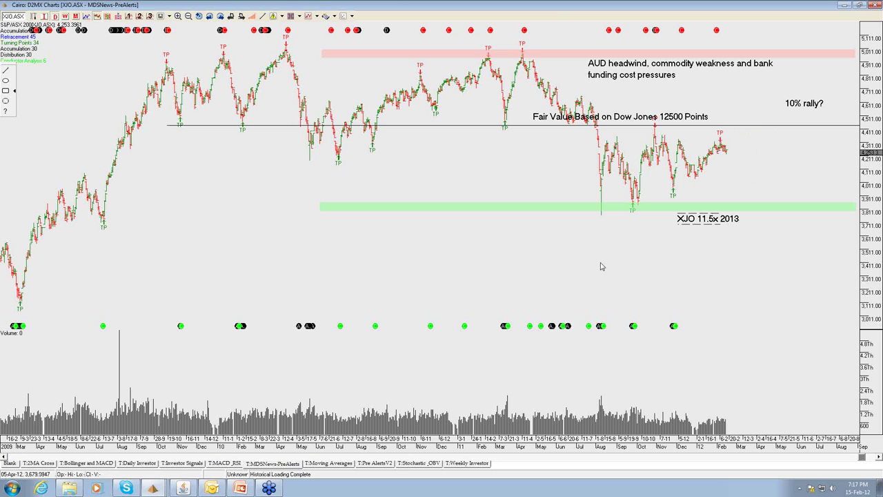
pyautogui.click(584, 237)
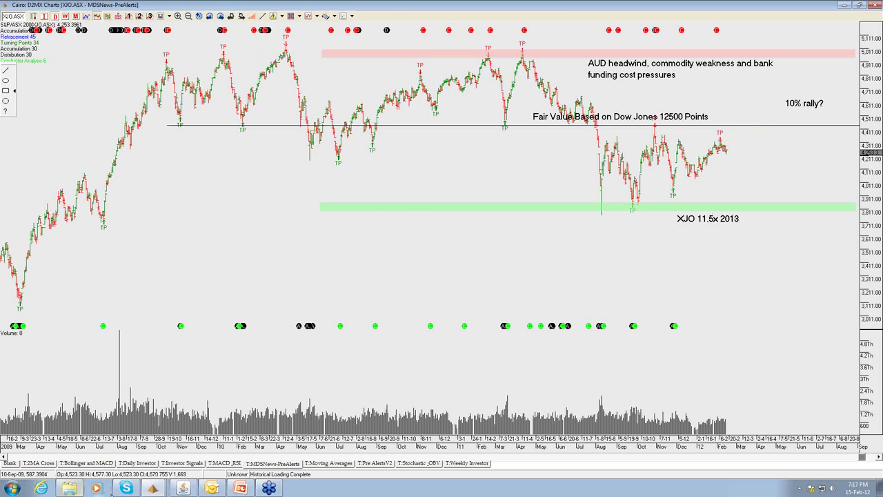
pyautogui.moveTo(158, 491)
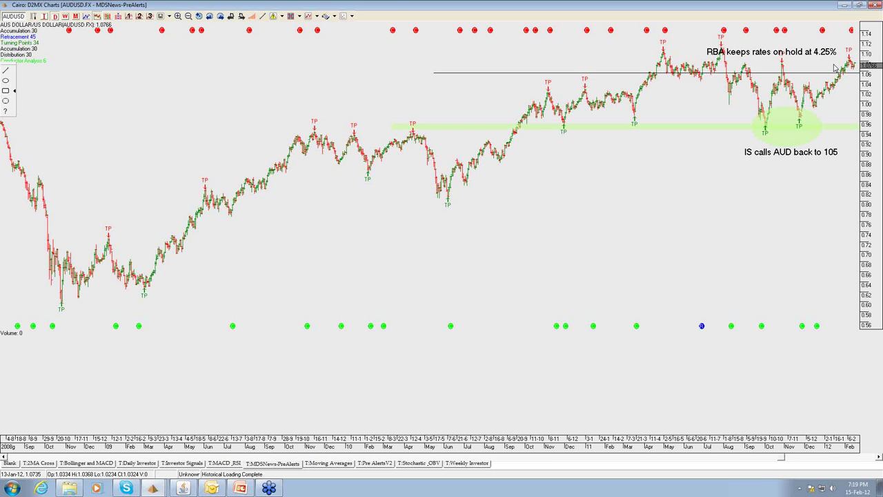
# Step: Switch to the EURUSD chart window from the Cairo taskbar list
pyautogui.click(151, 489)
pyautogui.click(158, 435)
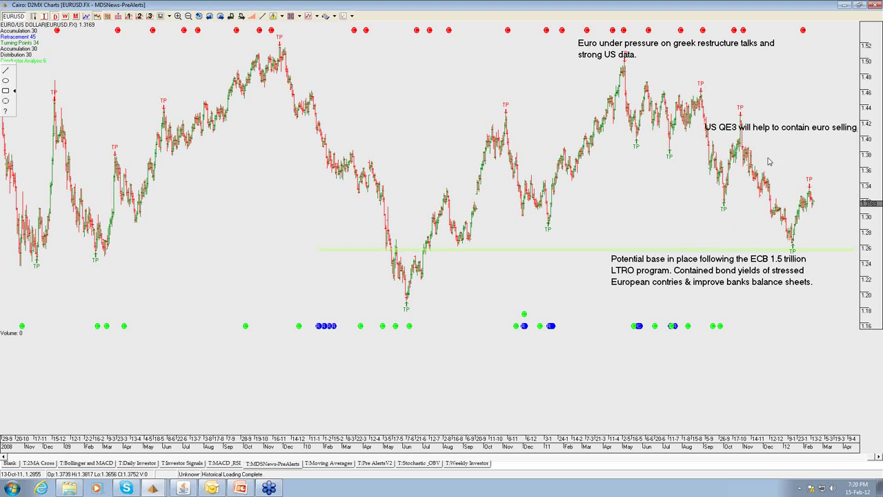
pyautogui.click(744, 131)
pyautogui.click(801, 216)
pyautogui.click(795, 249)
pyautogui.click(786, 236)
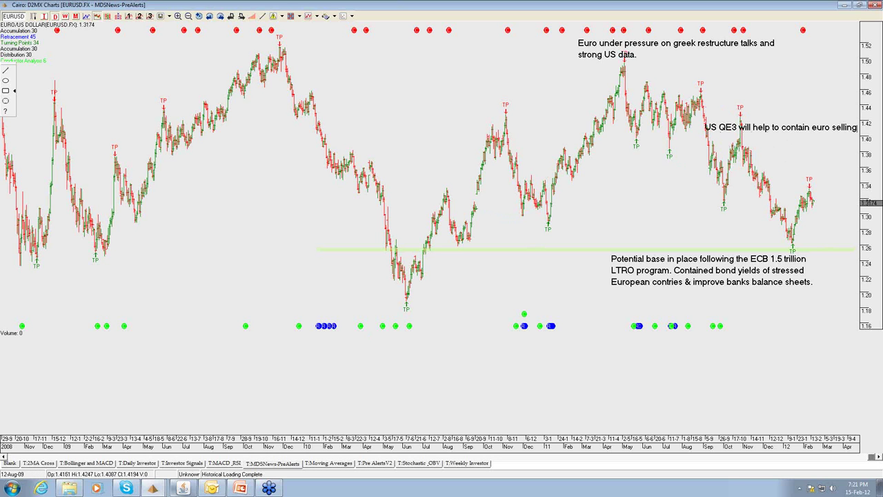
# Step: Switch to the AGK.ASX chart window from the Cairo taskbar list
pyautogui.click(153, 488)
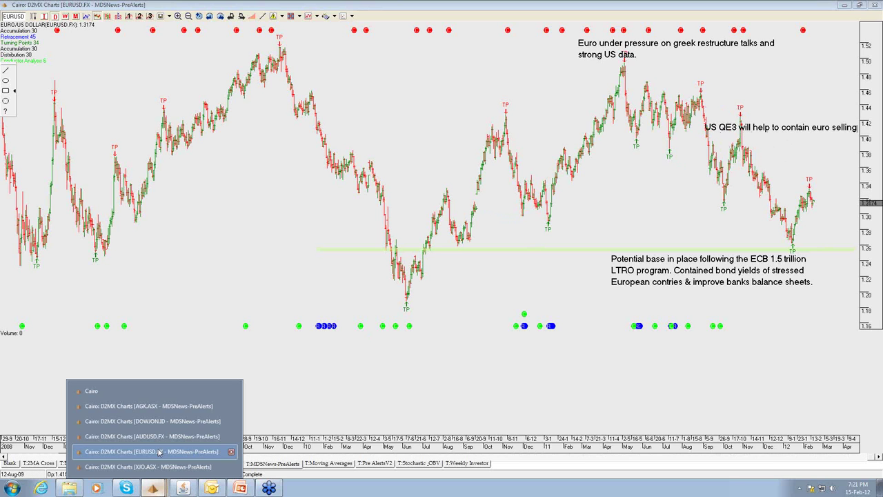
pyautogui.click(173, 408)
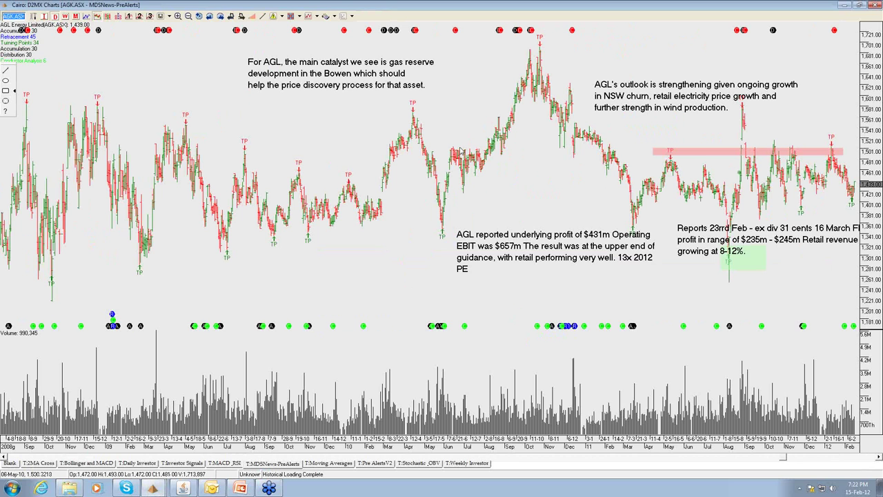
# Step: Scroll the AGL chart right to reveal empty future dates after the latest bars
pyautogui.hscroll(2, 660, 285)
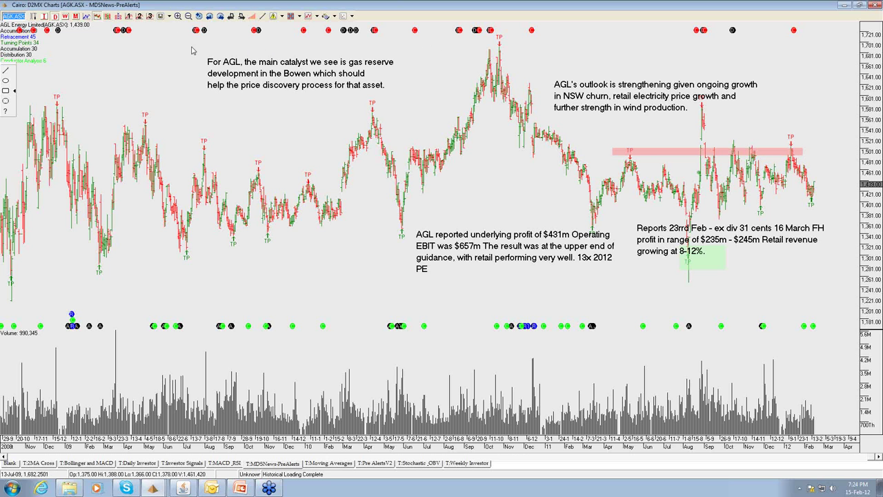
# Step: Advance the watchlist to the next stock, Amcor (AMC.ASX)
pyautogui.click(220, 17)
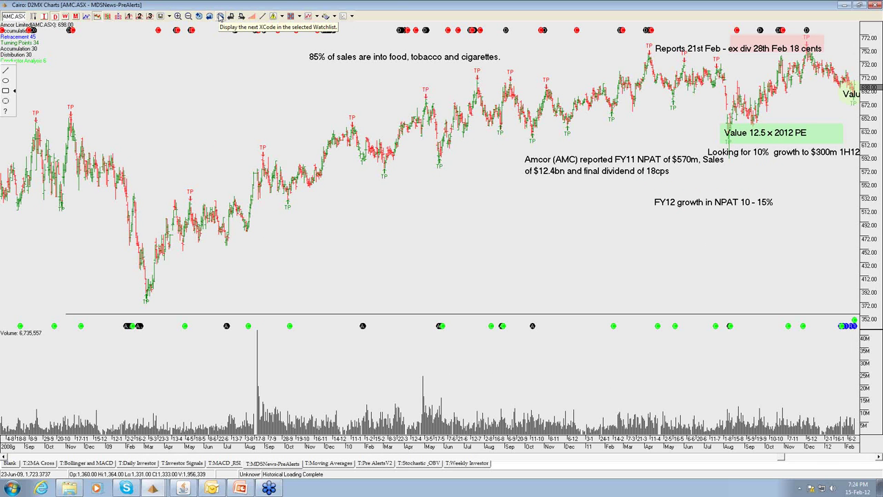
pyautogui.click(220, 16)
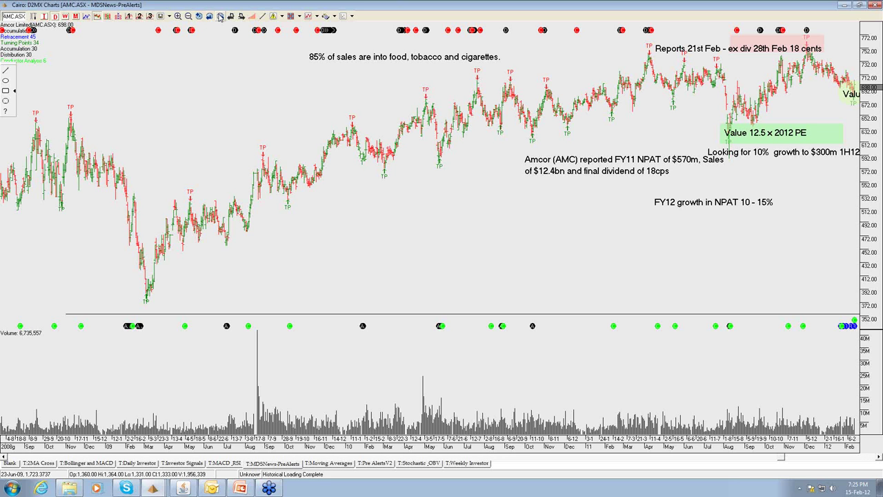
pyautogui.click(765, 203)
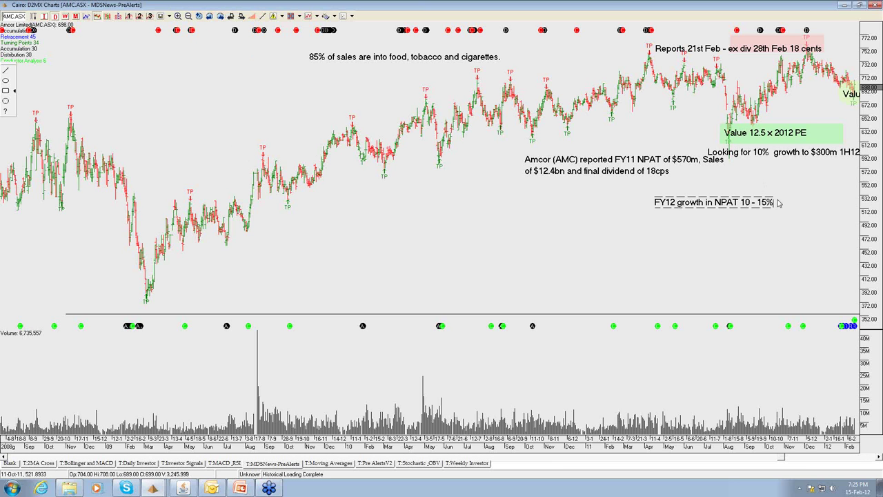
pyautogui.click(779, 202)
pyautogui.click(767, 209)
pyautogui.click(309, 45)
pyautogui.click(841, 148)
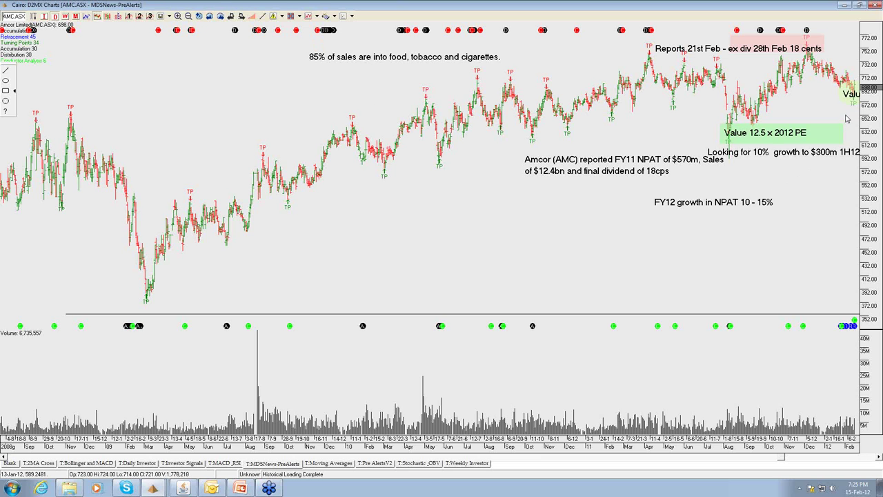
pyautogui.click(797, 54)
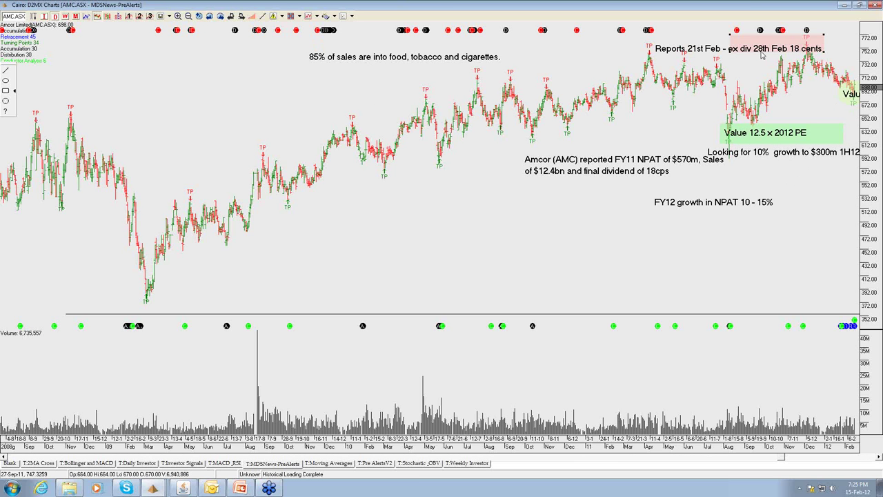
pyautogui.click(854, 101)
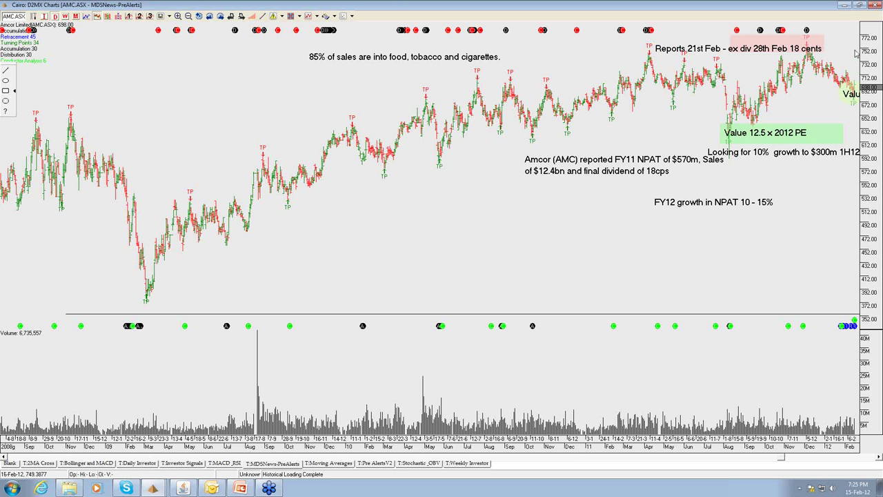
pyautogui.click(799, 54)
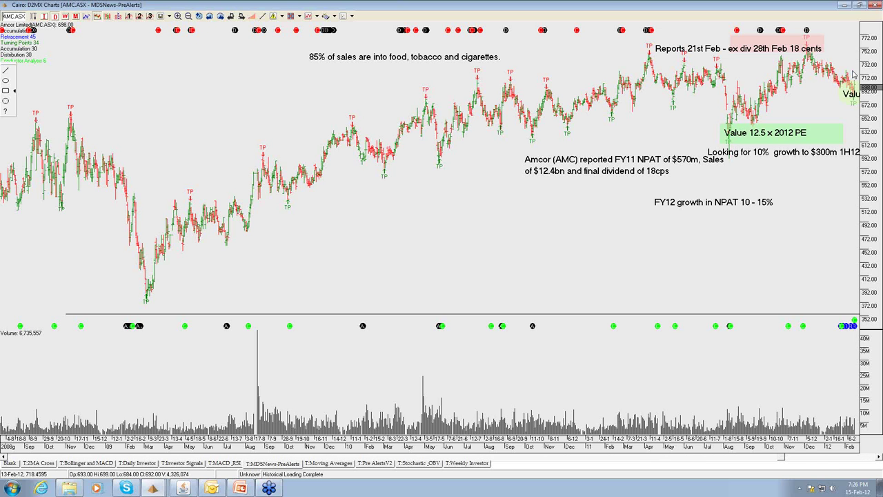
# Step: Load AMP.ASX, scroll it forward, check its pink valuation band, then advance to ANZ.ASX
pyautogui.click(222, 18)
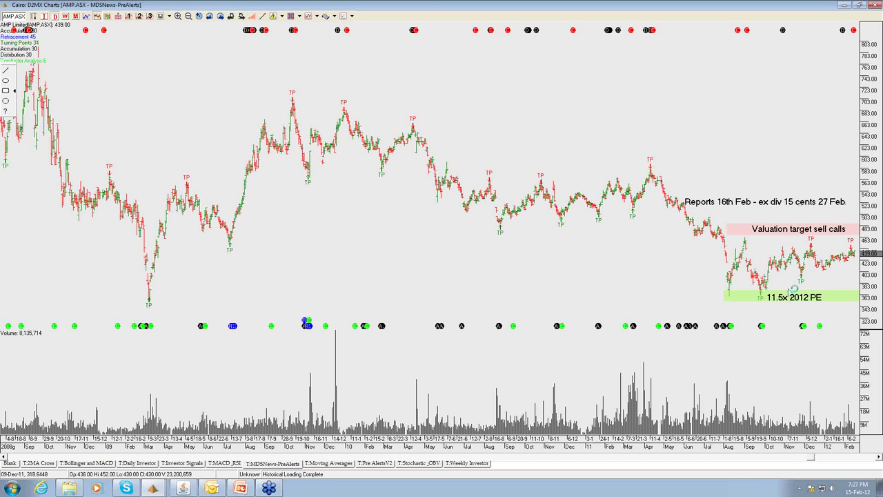
pyautogui.scroll(-2, 793, 289)
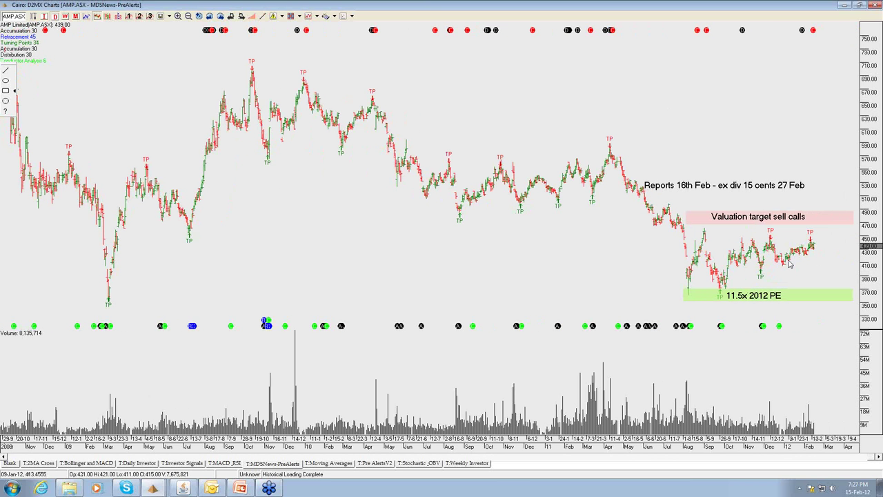
pyautogui.click(831, 224)
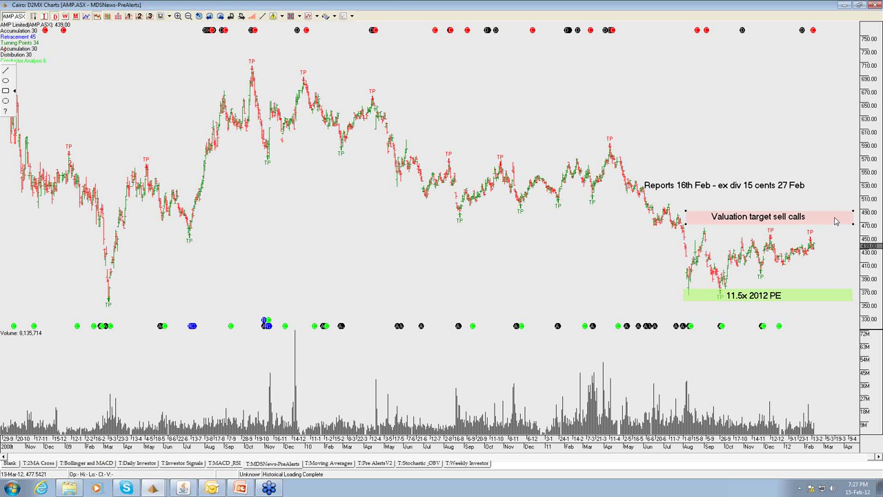
pyautogui.click(797, 250)
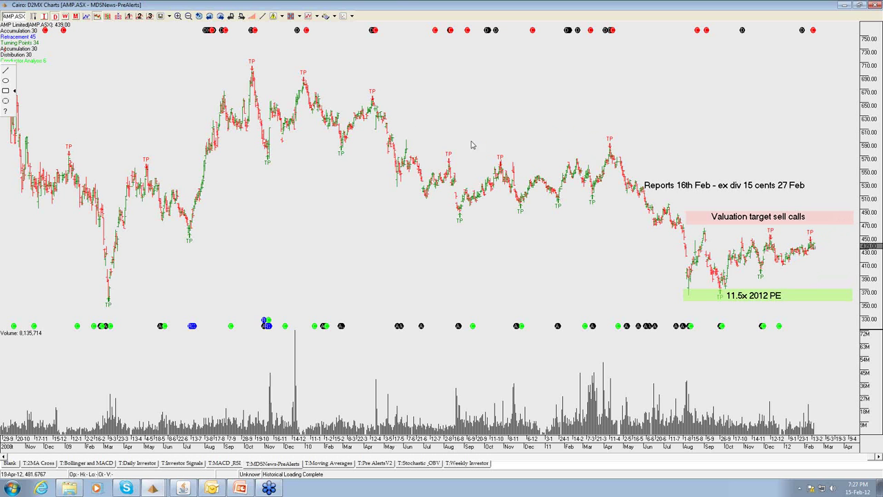
pyautogui.click(220, 17)
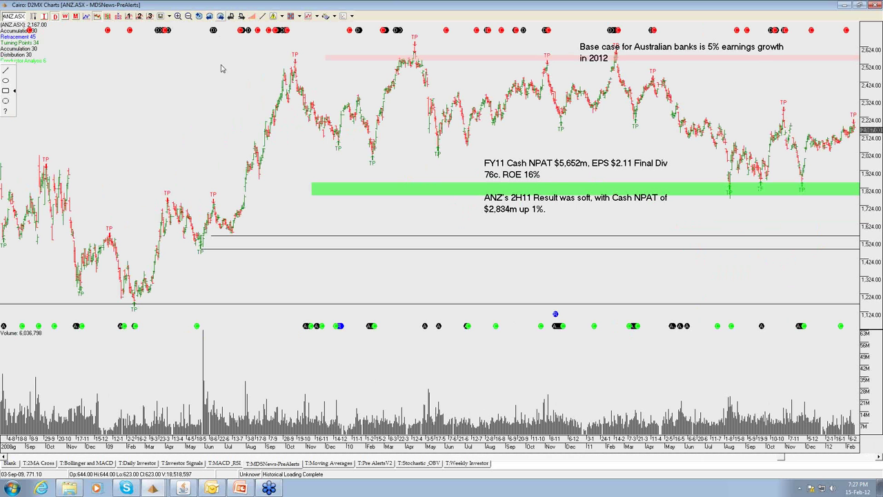
pyautogui.hscroll(3, 232, 115)
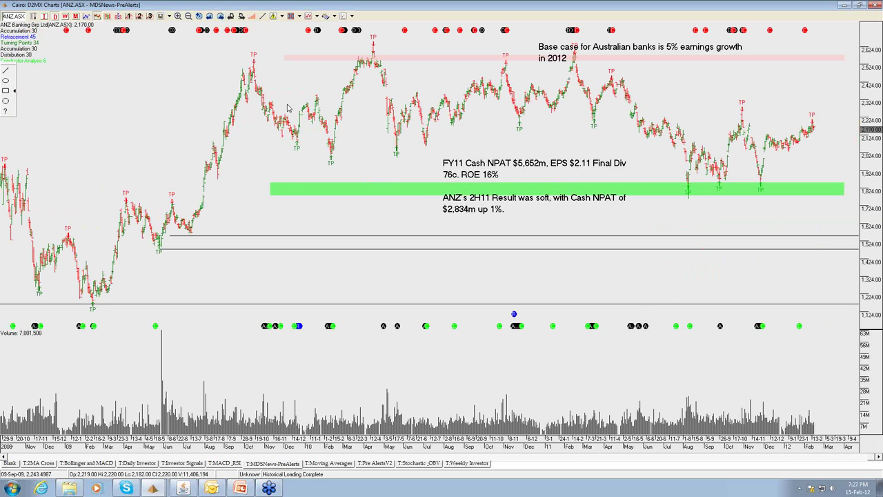
pyautogui.click(632, 127)
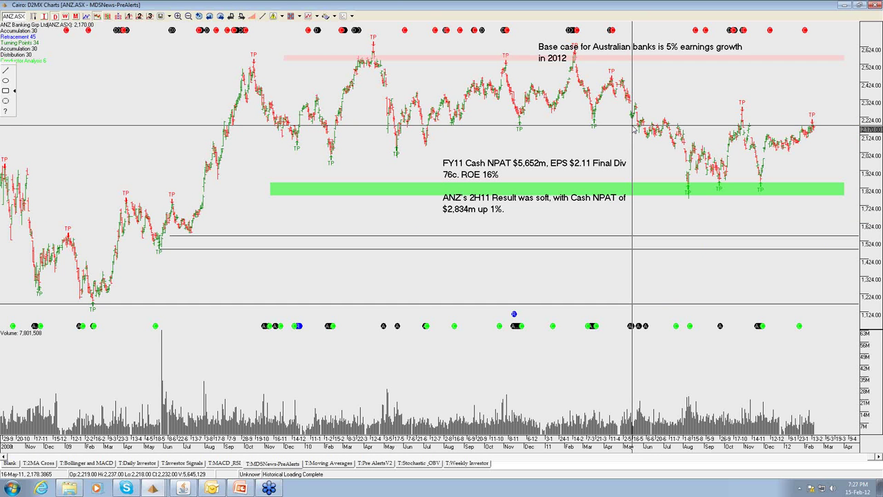
pyautogui.click(633, 130)
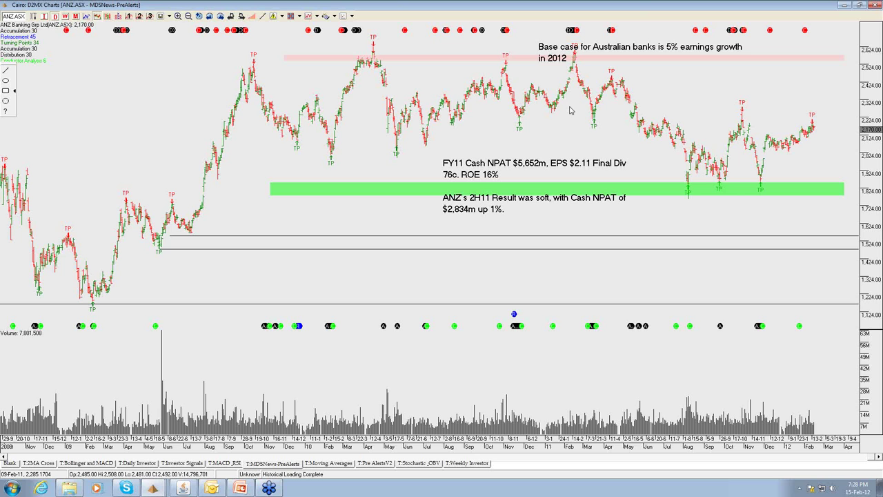
pyautogui.click(847, 100)
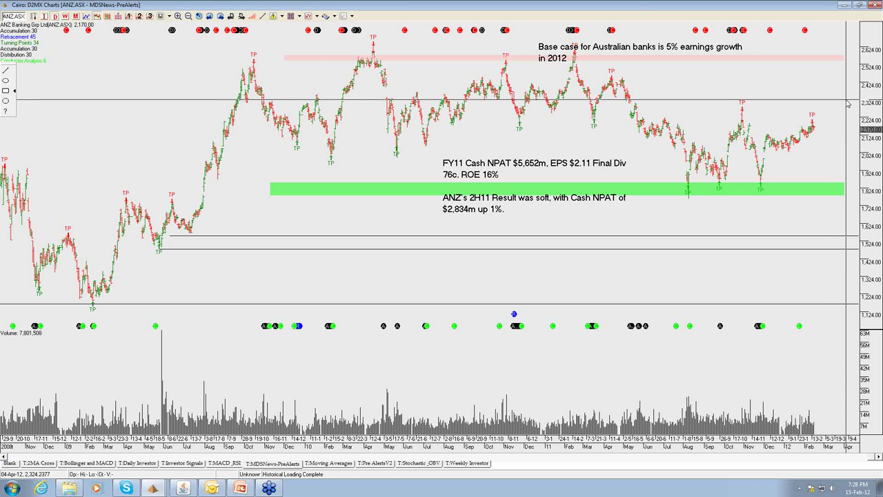
pyautogui.moveTo(847, 102); pyautogui.dragTo(835, 122)
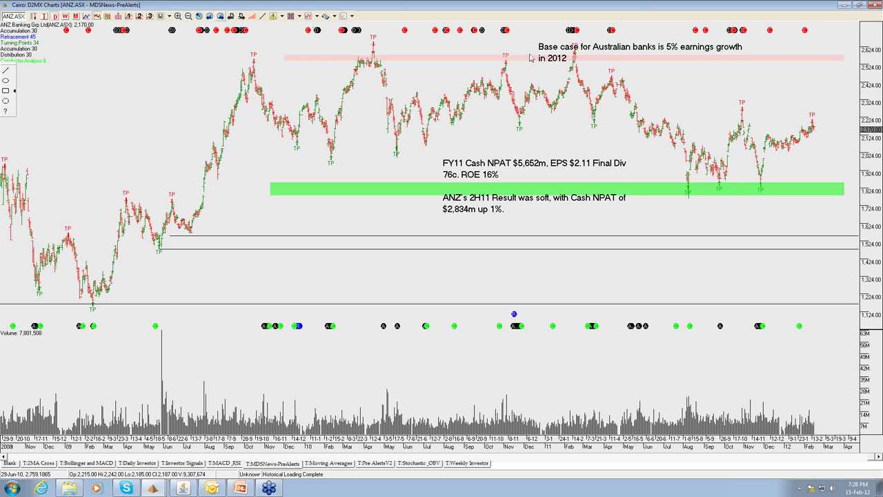
# Step: Advance to ASX.ASX, scroll it, select the '93 cents 28th Feb' note, then move to AWC.ASX
pyautogui.click(219, 17)
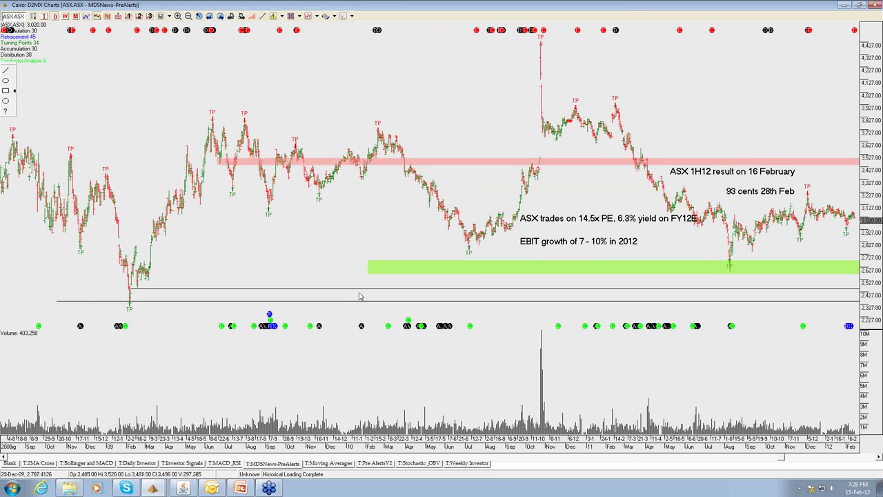
pyautogui.scroll(-2, 361, 280)
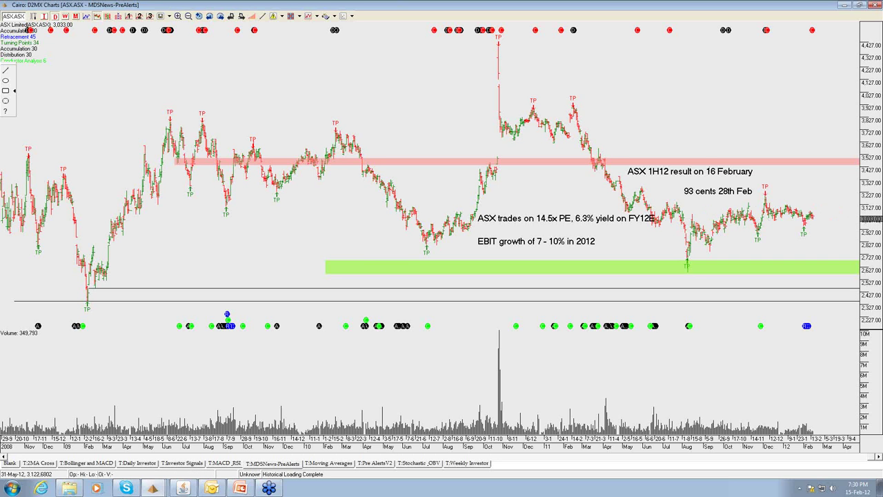
pyautogui.click(724, 196)
pyautogui.click(221, 17)
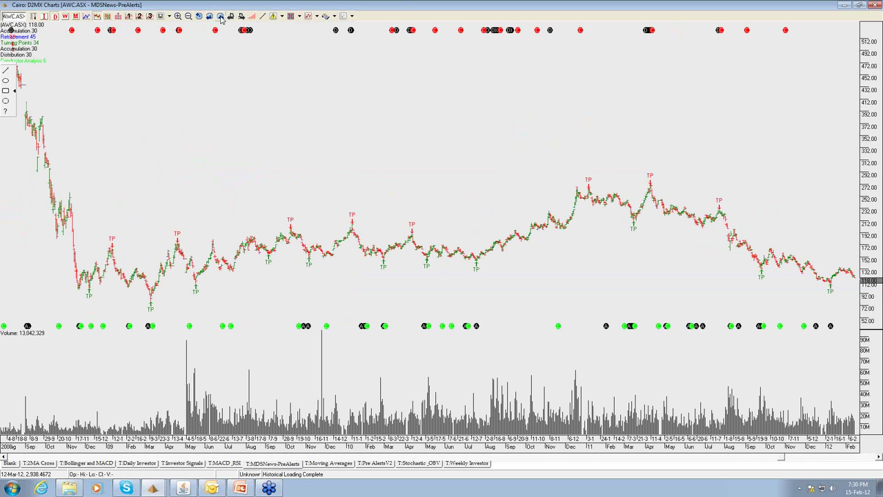
# Step: Load BHP.ASX and pan the chart left to leave room after the latest prices
pyautogui.click(220, 17)
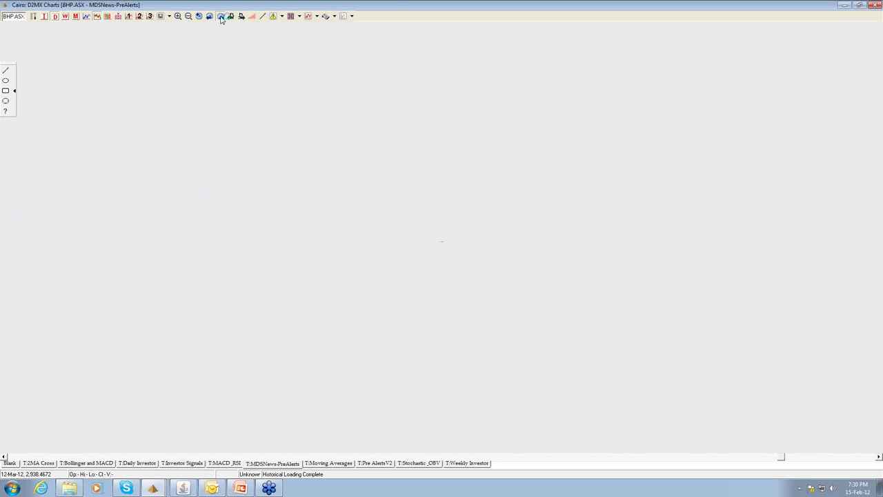
pyautogui.moveTo(390, 264); pyautogui.dragTo(348, 264)
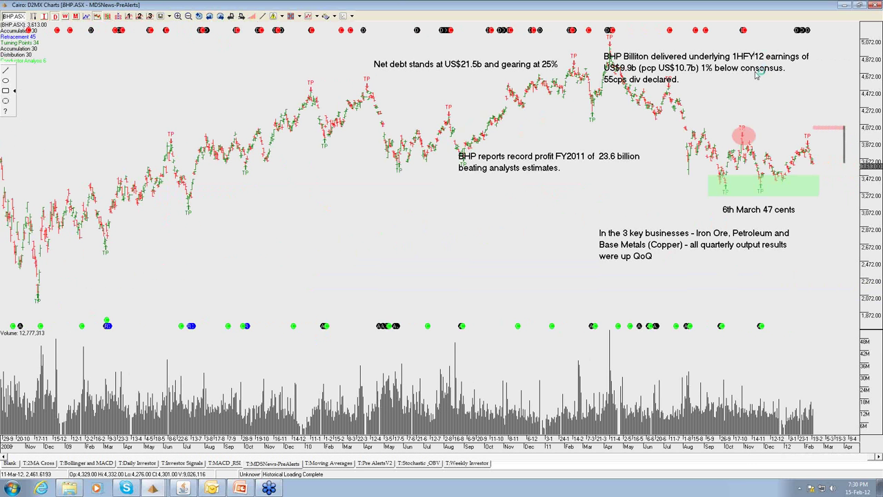
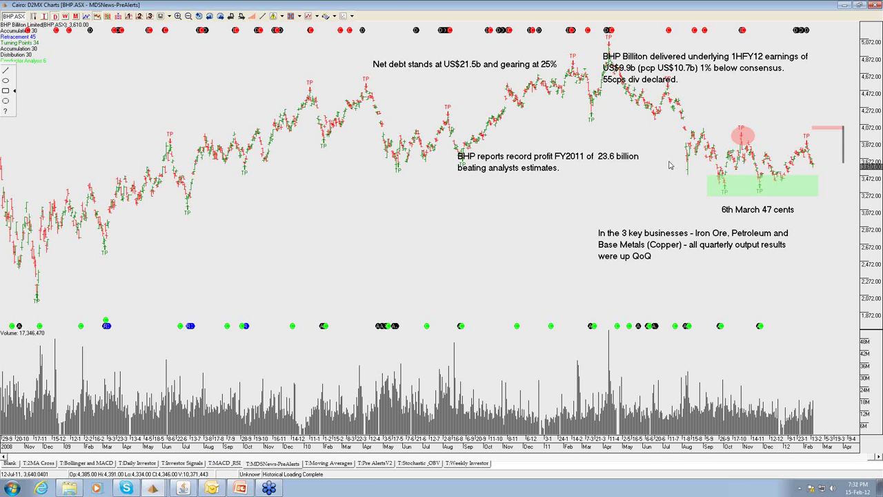
# Step: Advance the watchlist from BHP Billiton to the Brambles (BXB.ASX) chart
pyautogui.click(220, 16)
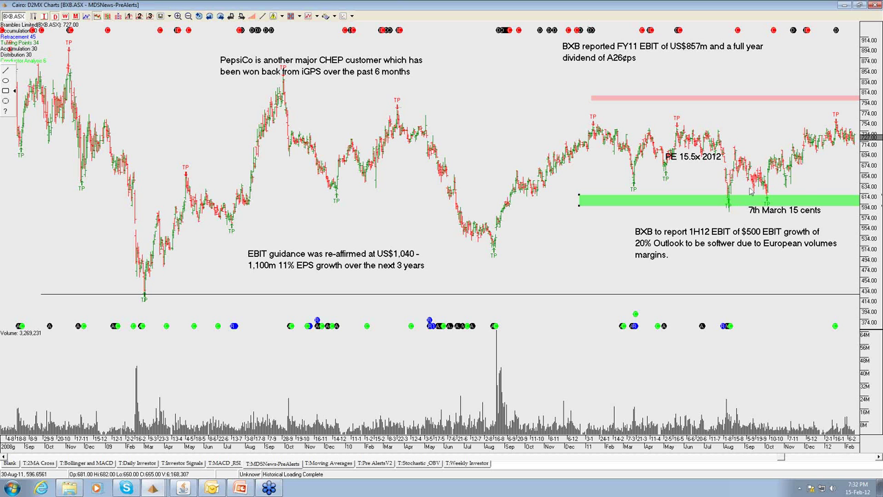
pyautogui.click(785, 211)
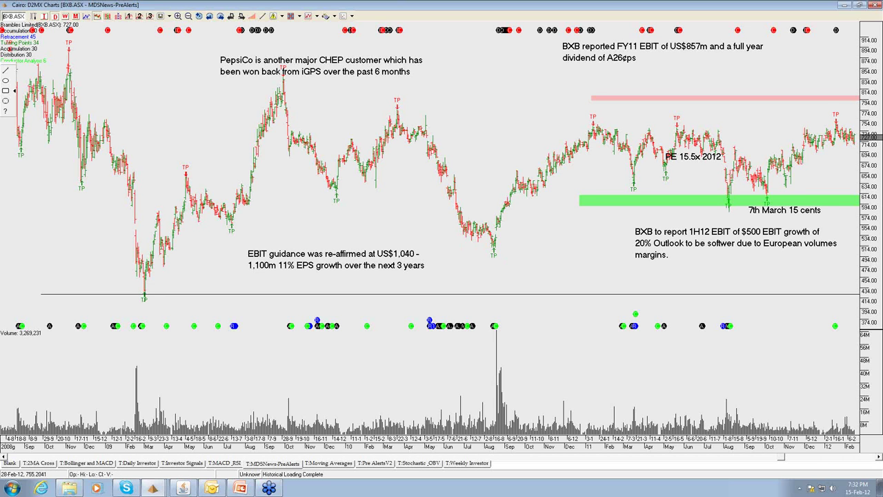
# Step: Check the Brambles price around 7 March with the crosshair, then load the CBA.ASX chart
pyautogui.scroll(-1, 853, 138)
pyautogui.scroll(-1, 853, 138)
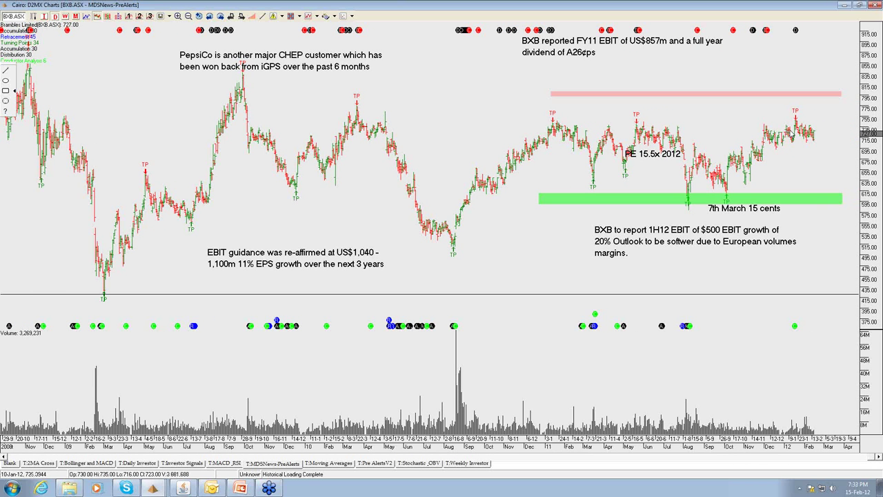
pyautogui.click(828, 118)
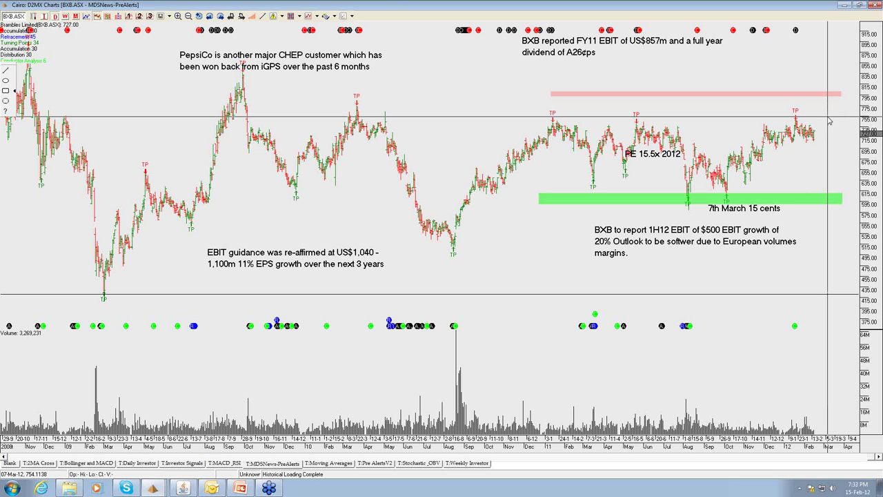
pyautogui.click(830, 121)
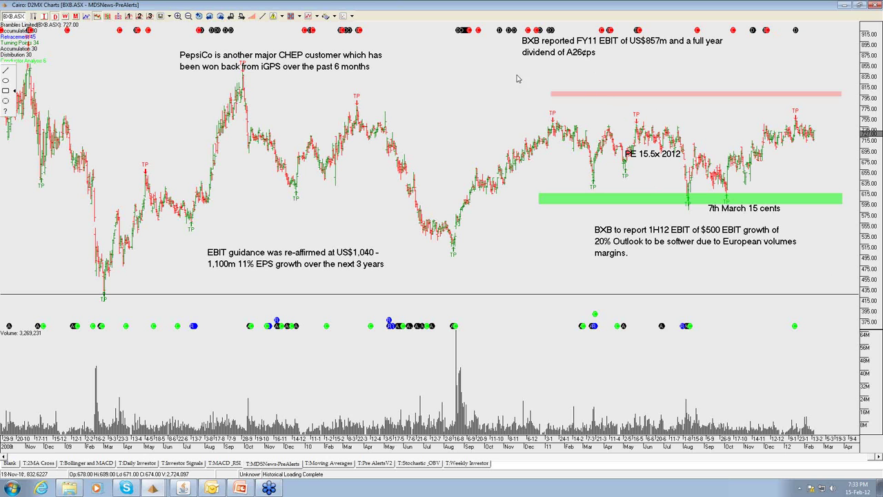
pyautogui.click(220, 16)
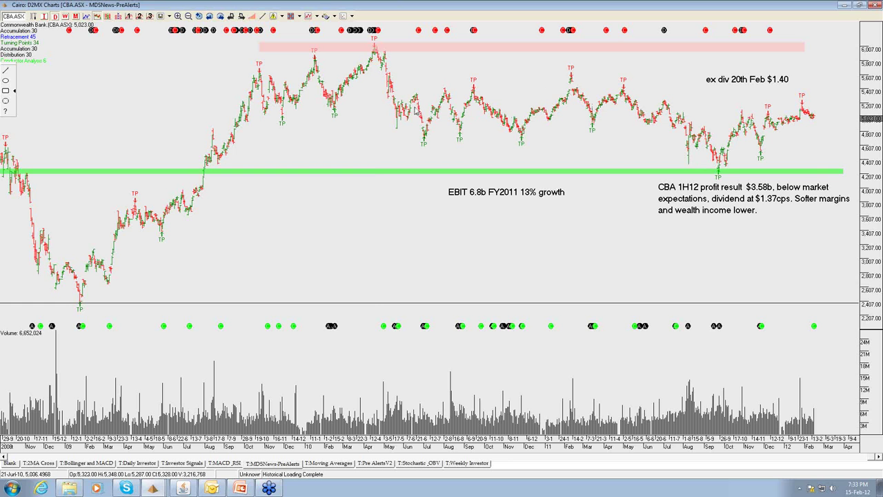
# Step: Trace CBA prices with the crosshair, then step to the Coca-Cola Amatil (CCL.ASX) chart
pyautogui.moveTo(375, 94); pyautogui.dragTo(375, 115)
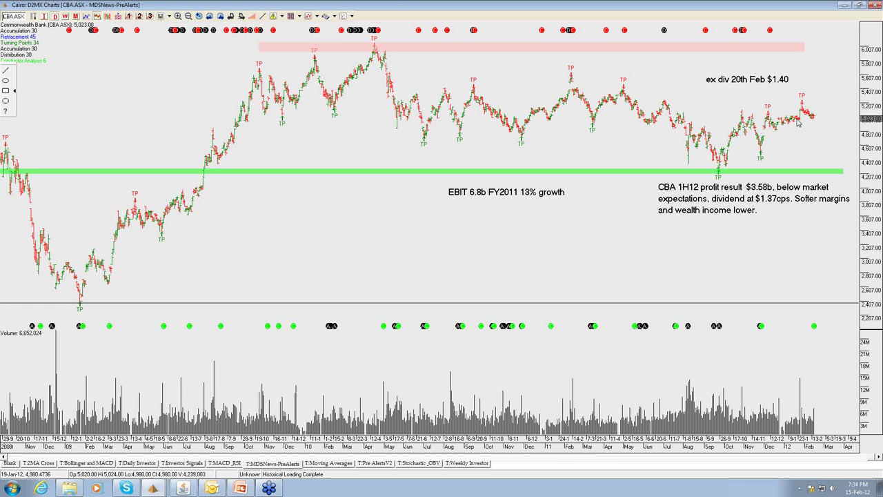
pyautogui.click(219, 16)
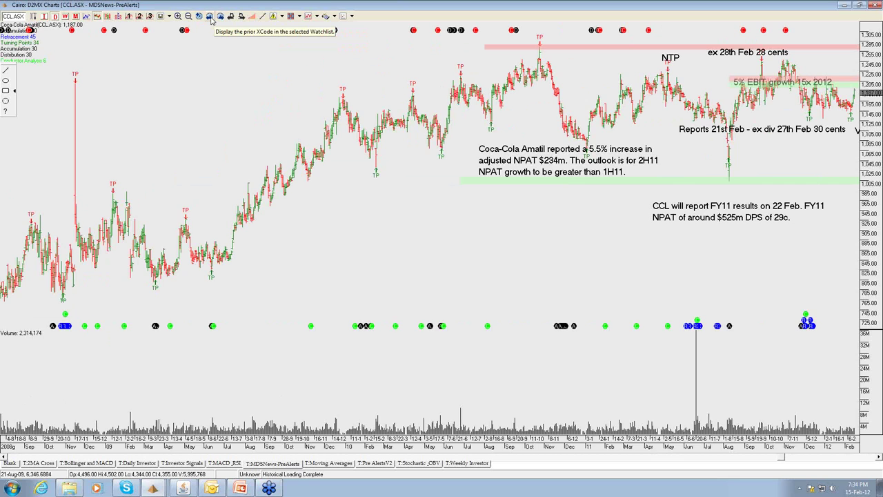
# Step: Return to the previous watchlist symbol, the Commonwealth Bank (CBA.ASX) chart
pyautogui.click(211, 17)
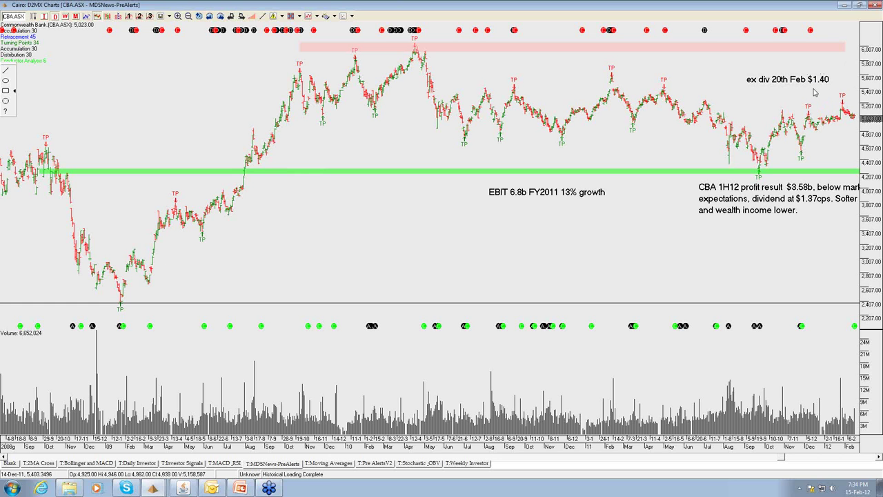
# Step: Read the price near the 'ex div 20th Feb $1.40' note, then advance to CCL.ASX
pyautogui.click(854, 91)
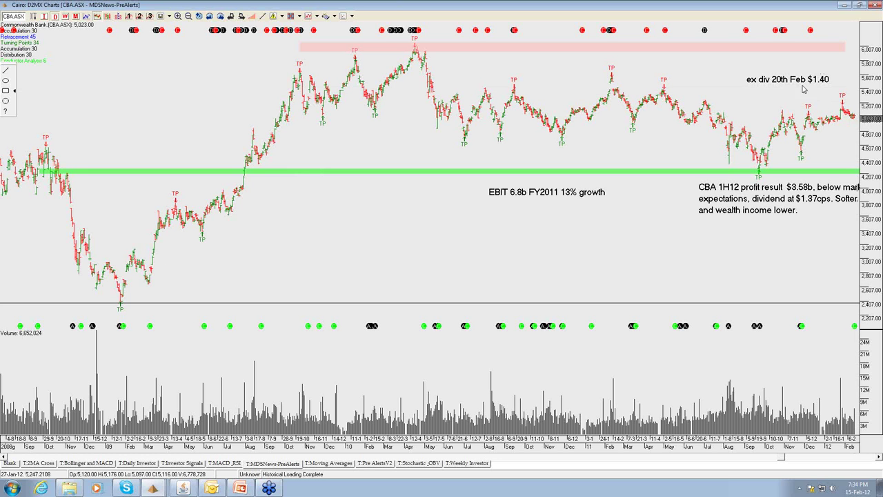
pyautogui.click(775, 88)
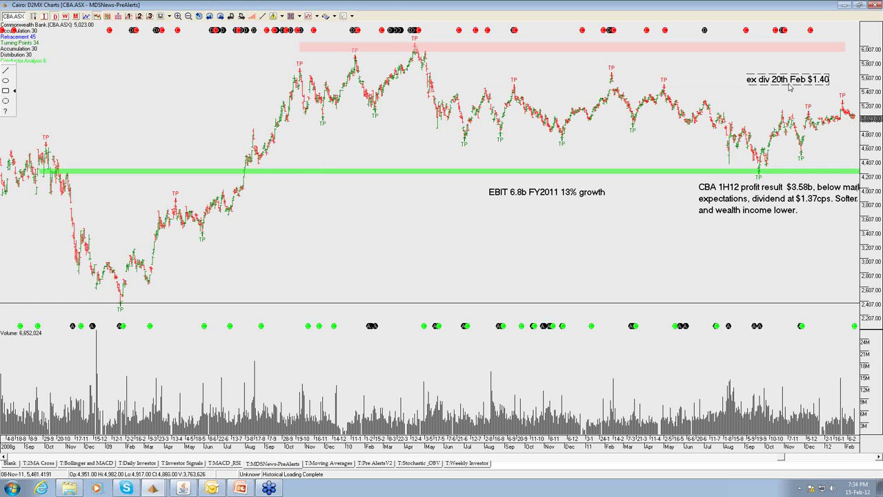
pyautogui.click(219, 17)
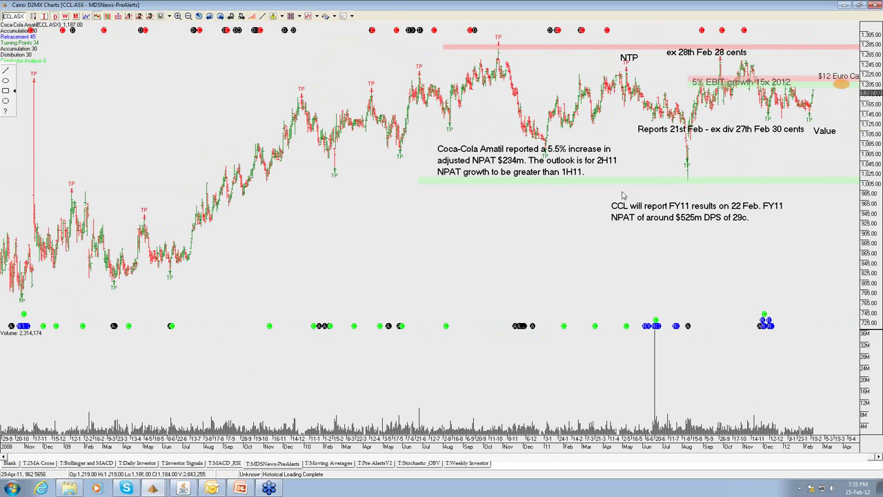
# Step: Select the green support line on the CCL chart, then advance to CFX.ASX
pyautogui.click(765, 179)
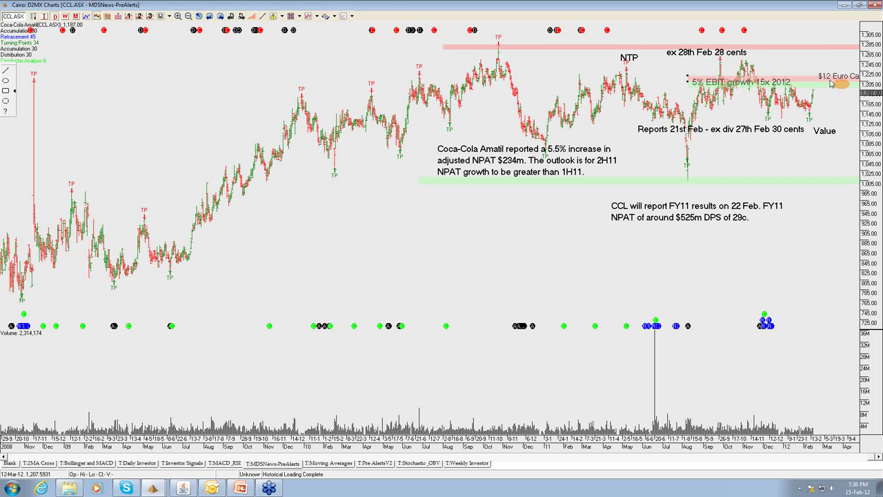
pyautogui.click(220, 16)
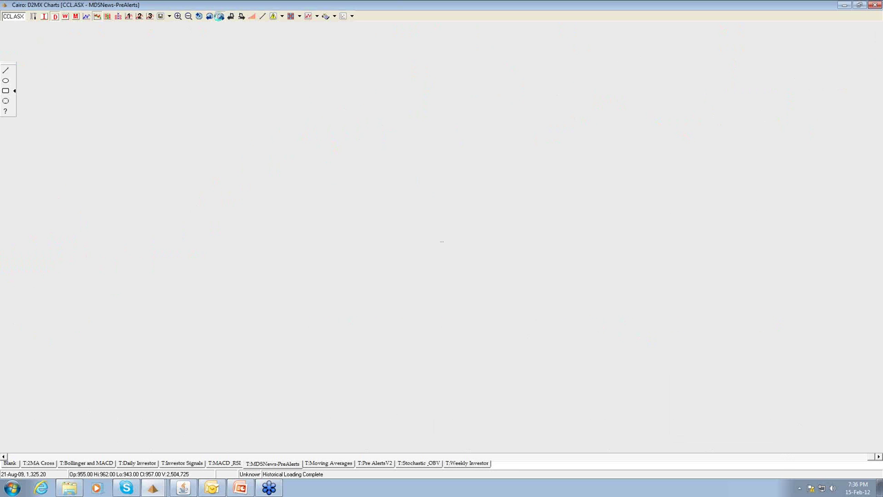
# Step: Skip ahead in the watchlist to the Computershare (CPU.ASX) chart
pyautogui.click(220, 17)
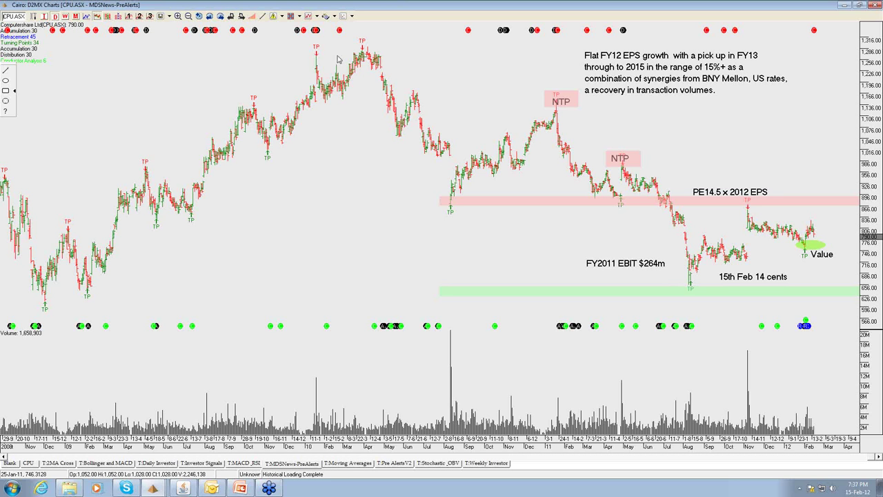
pyautogui.click(806, 250)
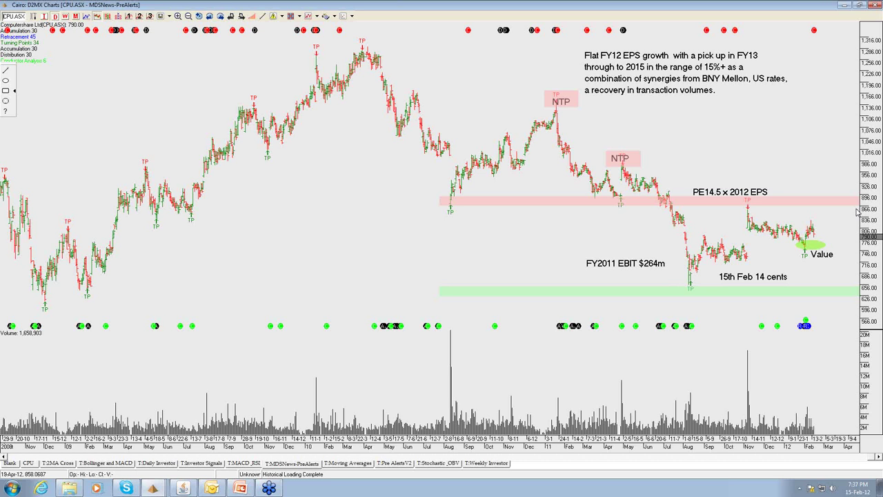
# Step: Load CSL.ASX, read a crosshair price on it, then advance to the Crown (CWN.ASX) chart
pyautogui.click(221, 17)
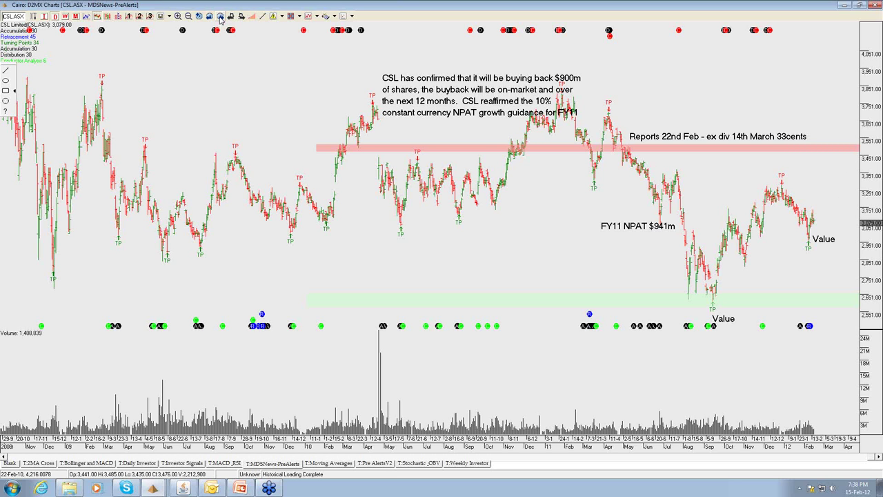
pyautogui.click(535, 178)
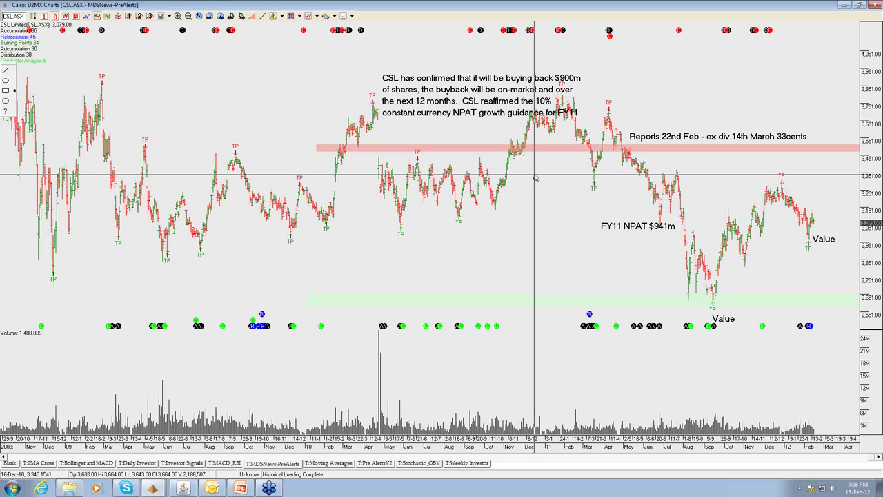
pyautogui.click(222, 17)
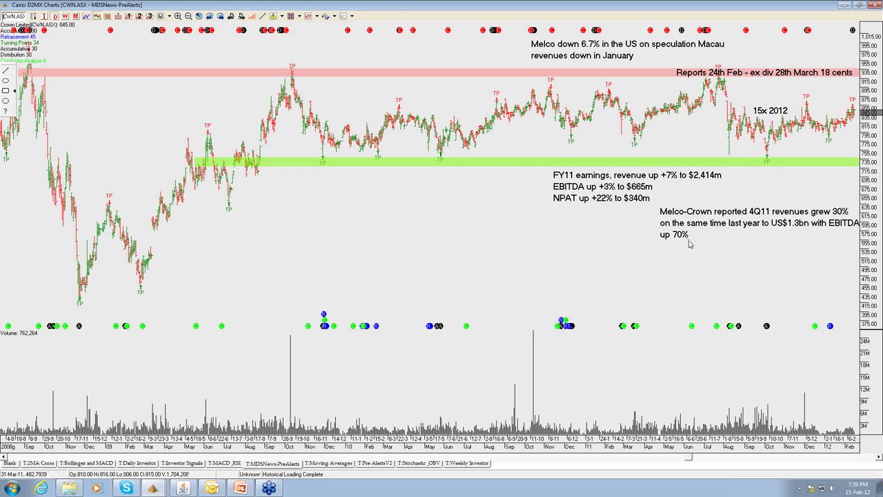
# Step: Review the two Melco notes on the Crown chart, then advance to Fortescue Metals (FMG.ASX)
pyautogui.click(745, 241)
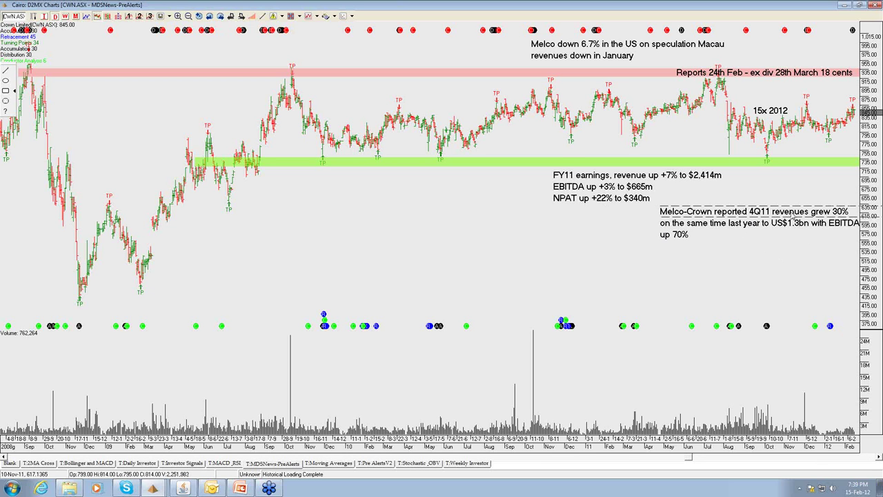
pyautogui.click(725, 246)
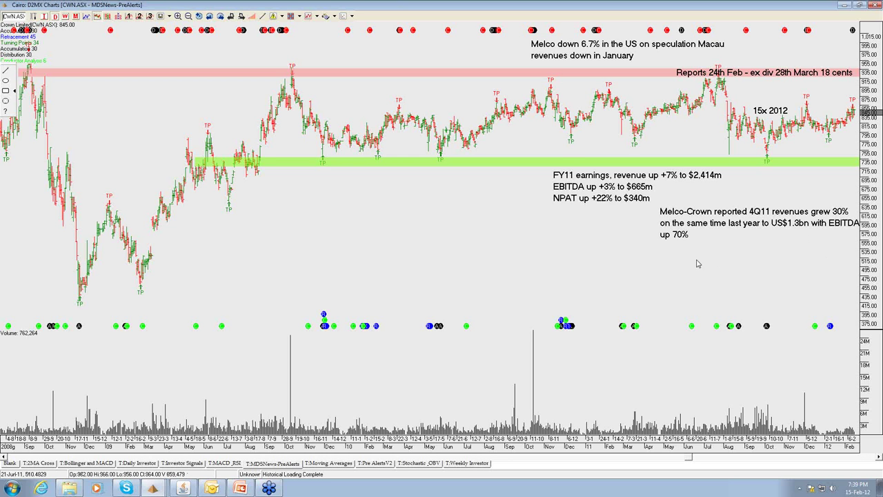
pyautogui.click(563, 56)
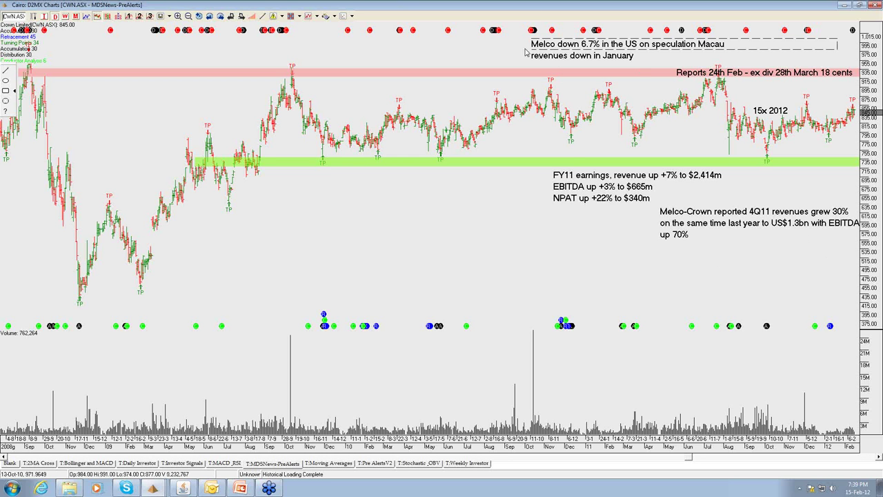
pyautogui.click(514, 51)
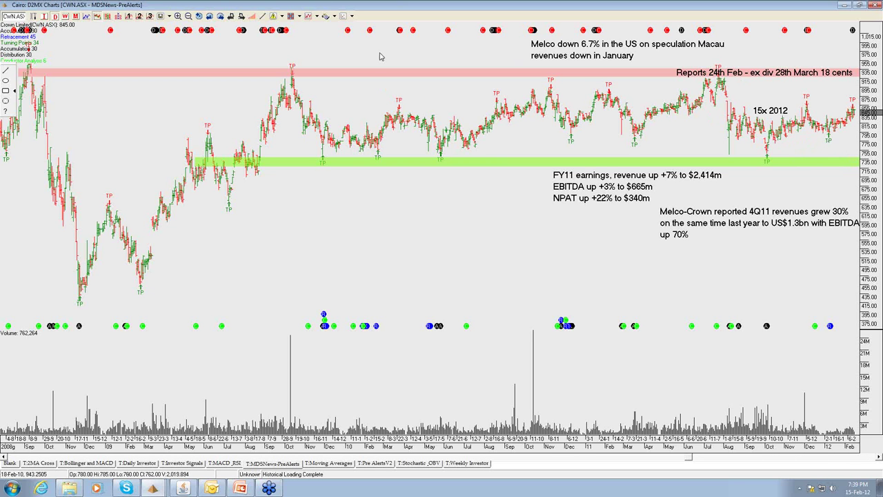
pyautogui.click(221, 19)
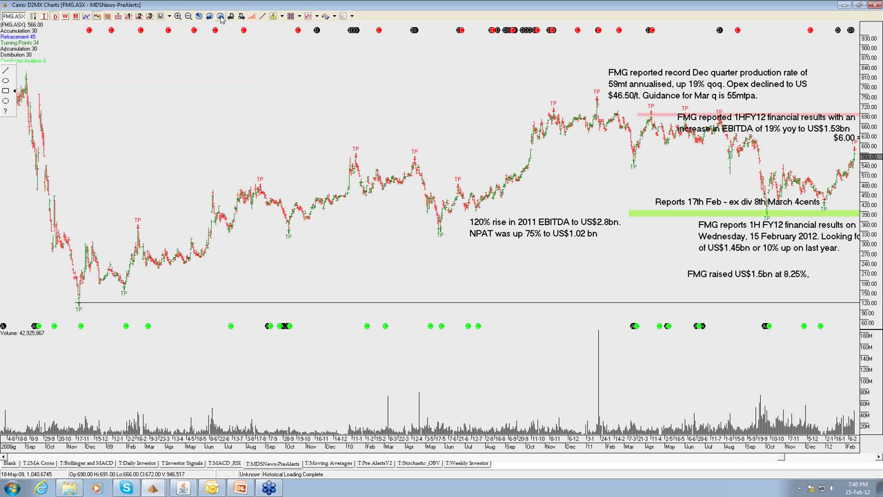
# Step: Zoom the FMG chart in and scroll to reveal the empty March–April months
pyautogui.click(178, 17)
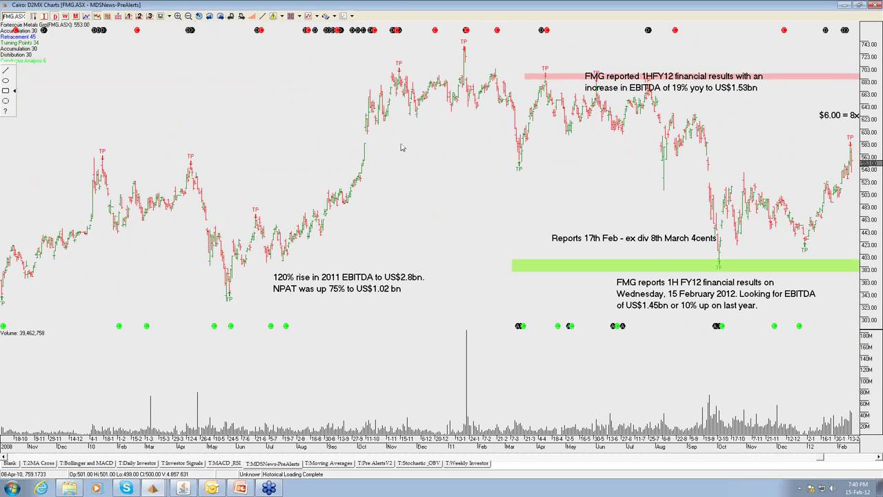
pyautogui.hscroll(3, 510, 180)
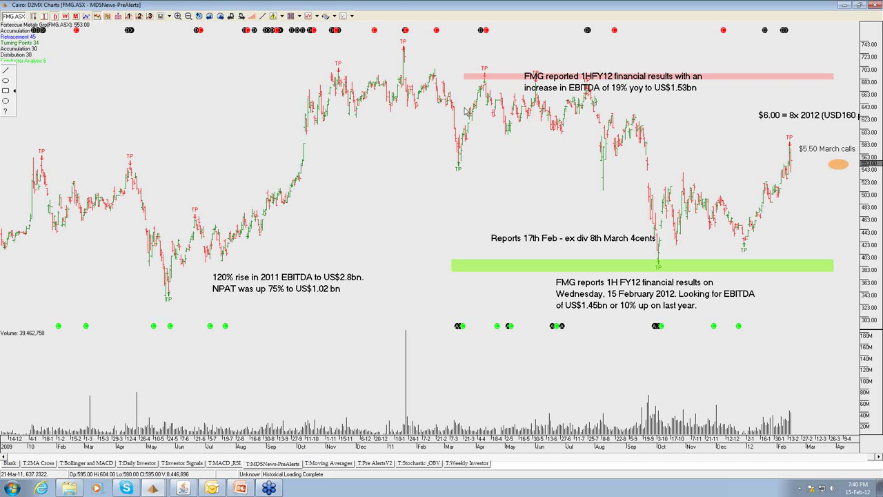
# Step: Inspect the green support band's price edges and read latest-bar prices with the crosshair
pyautogui.click(658, 264)
pyautogui.click(657, 273)
pyautogui.click(779, 144)
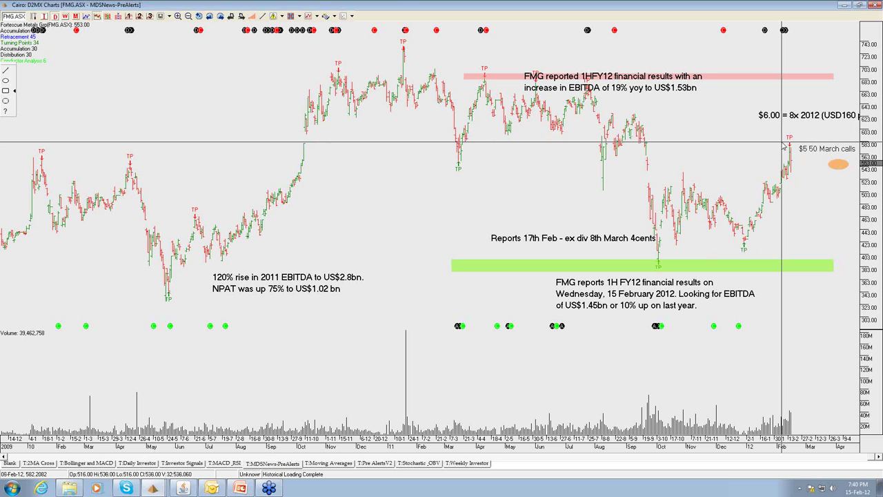
pyautogui.click(784, 145)
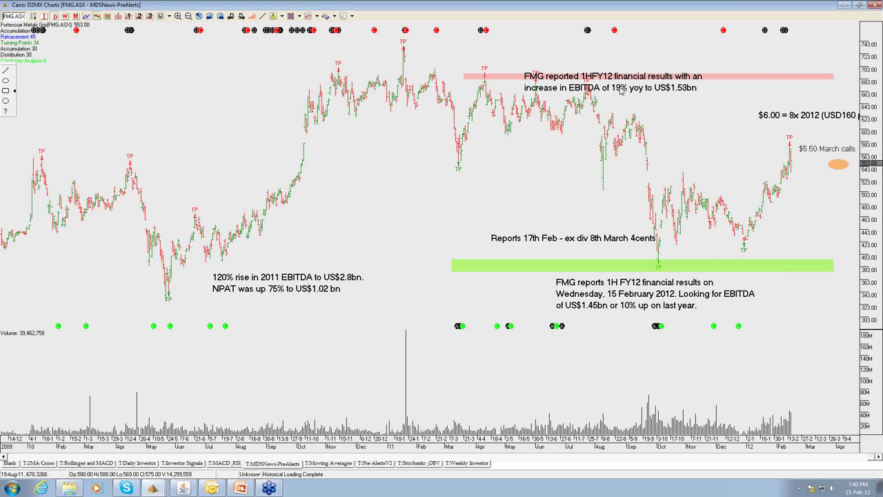
# Step: Read the pink resistance band's edge prices, then advance to GPT.ASX
pyautogui.click(642, 97)
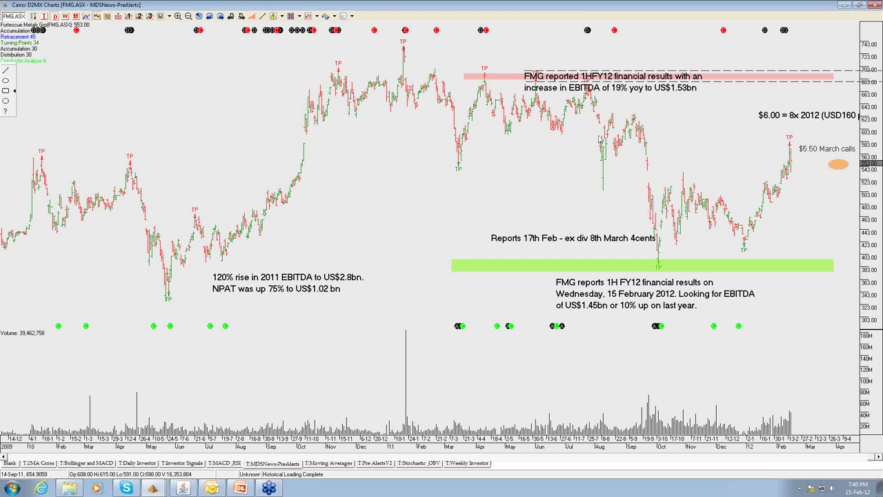
pyautogui.click(490, 65)
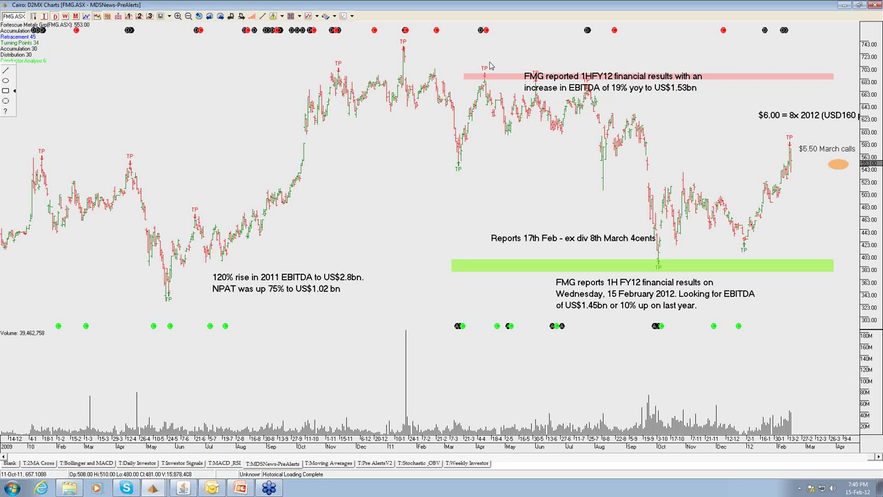
pyautogui.click(599, 75)
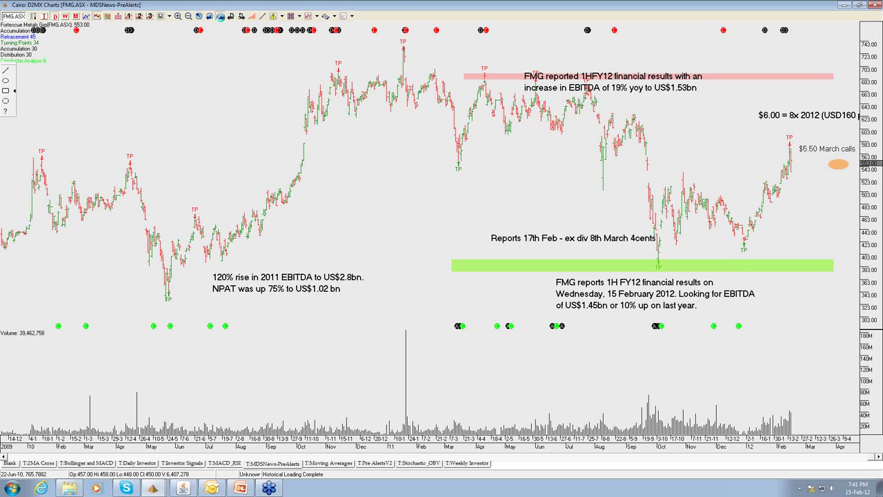
pyautogui.click(220, 16)
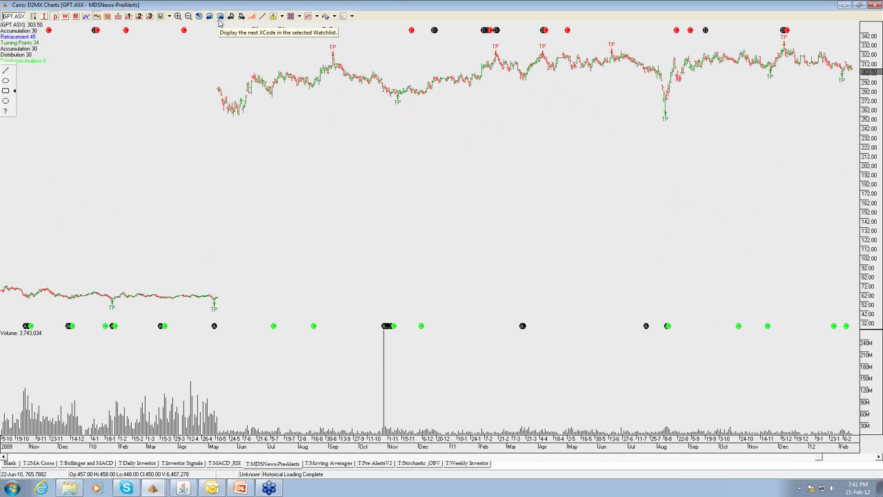
# Step: Skip two watchlist codes, jump to IAG by entering its code, then advance twice to IPL.ASX
pyautogui.click(221, 17)
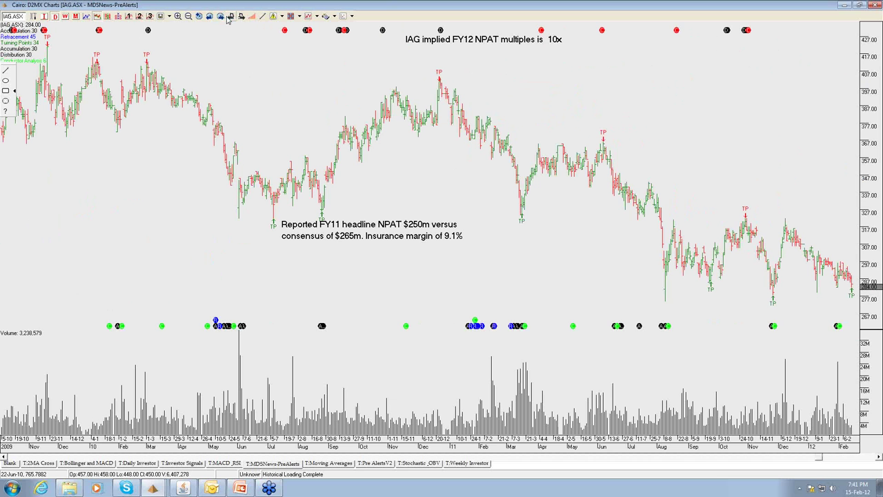
pyautogui.click(227, 18)
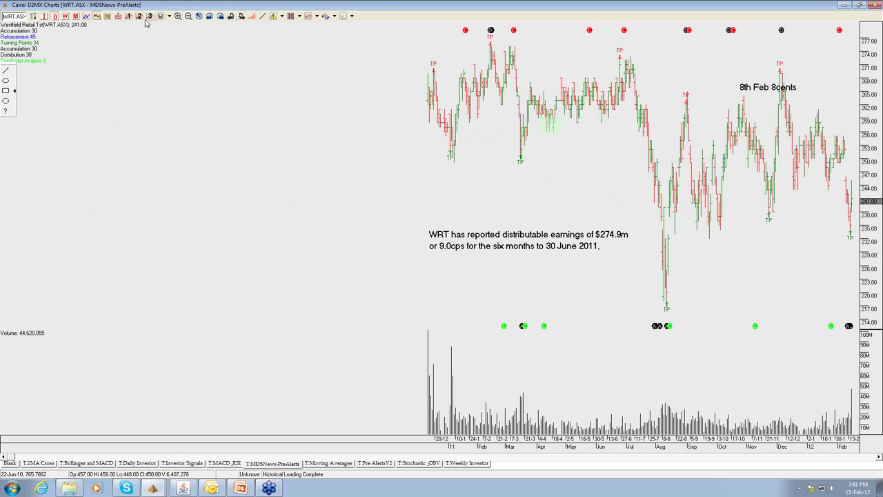
pyautogui.click(20, 17)
pyautogui.press('BackSpace')
pyautogui.write('iag')
pyautogui.press('Return')
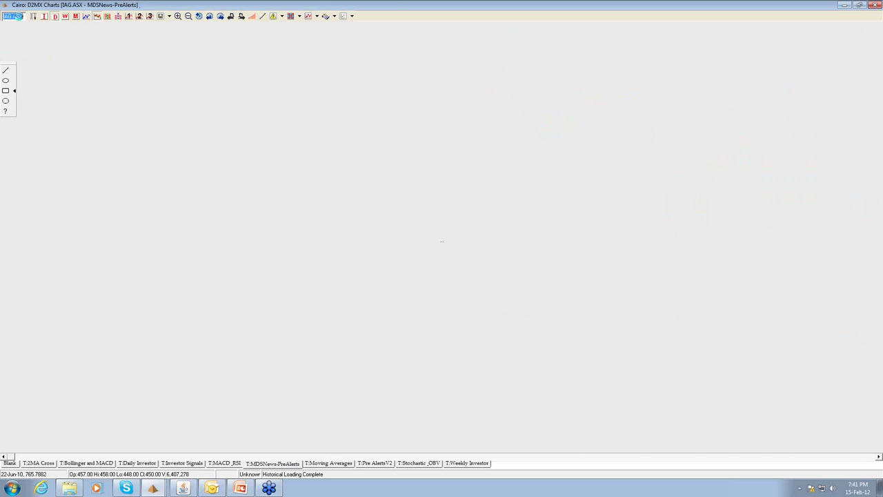
pyautogui.click(219, 15)
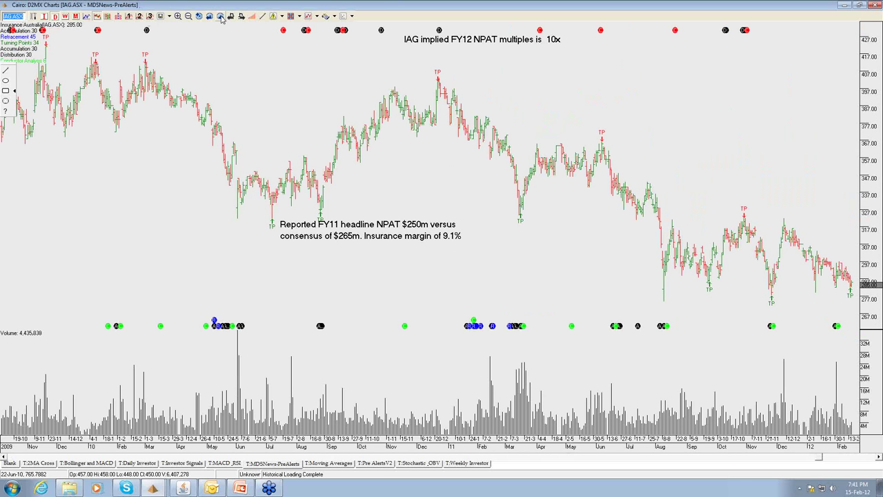
pyautogui.click(219, 16)
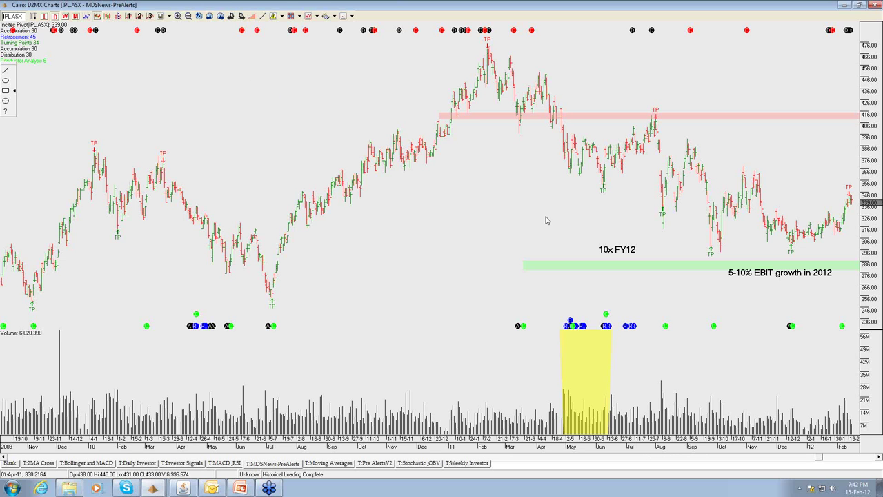
# Step: Zoom out and rescale the IPL price axis, then advance to Leighton Holdings (LEI.ASX)
pyautogui.click(189, 18)
pyautogui.click(179, 17)
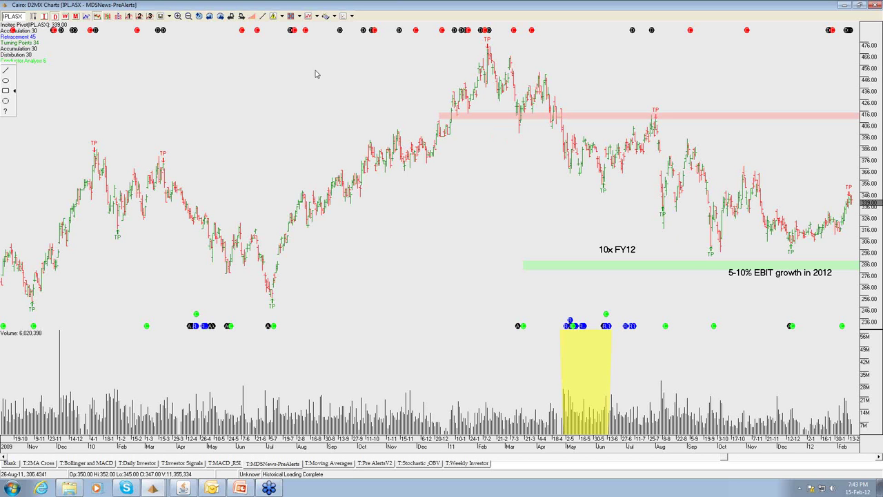
pyautogui.click(220, 16)
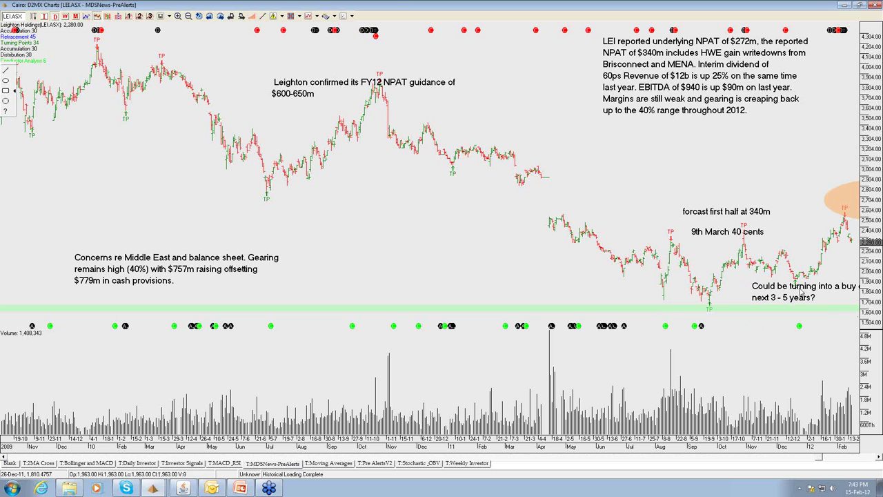
# Step: Inspect the 'Could be turning into a buy' and 'Concerns re Middle East' notes, then advance to LLC.ASX
pyautogui.click(799, 294)
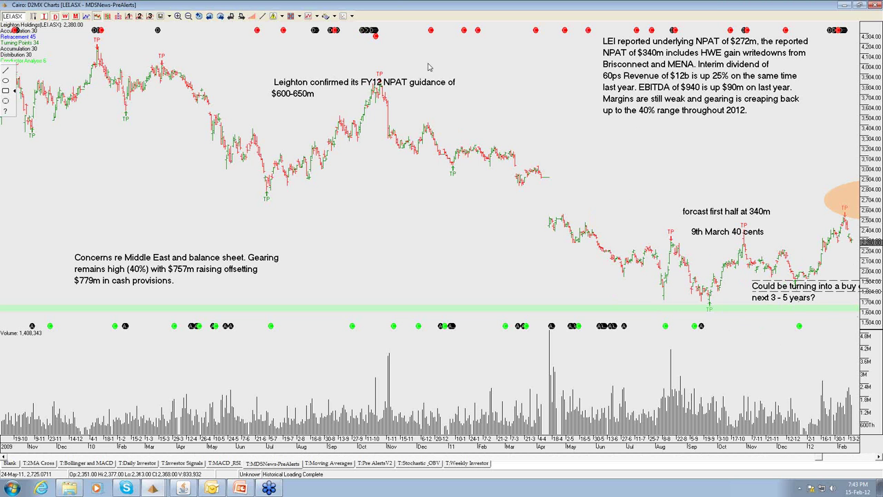
pyautogui.click(186, 282)
pyautogui.click(159, 272)
pyautogui.scroll(-3, 571, 308)
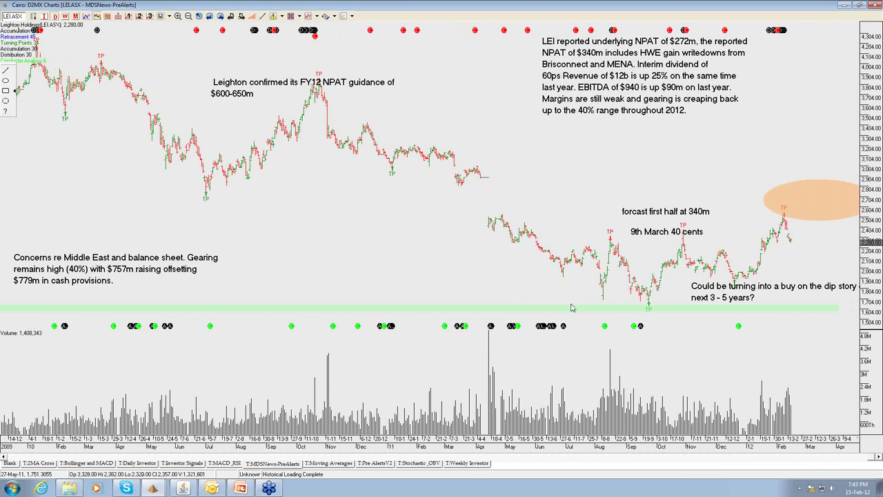
pyautogui.click(157, 282)
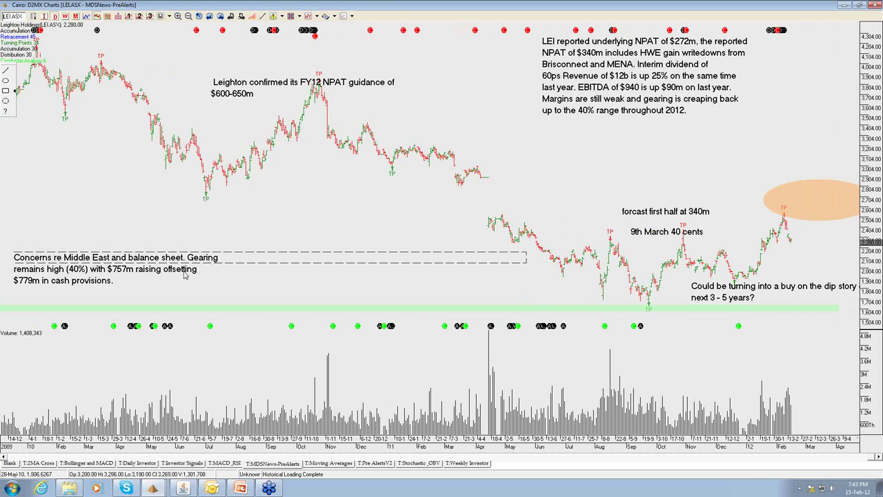
pyautogui.click(127, 243)
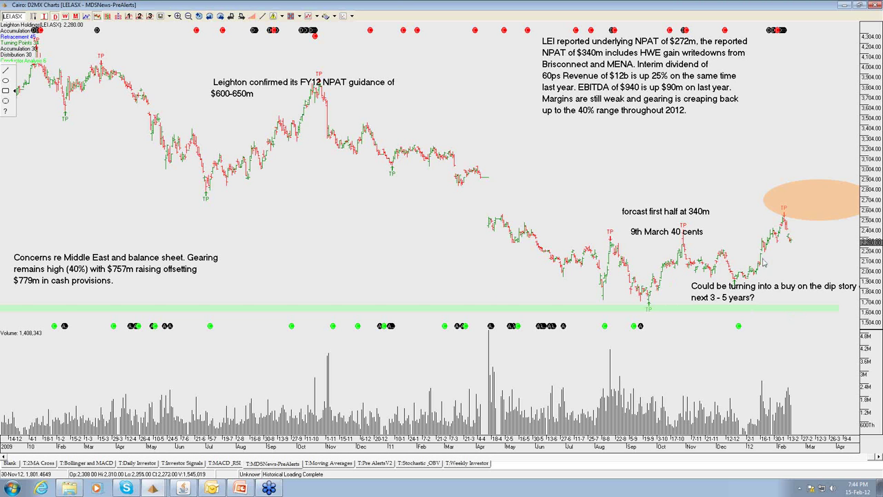
pyautogui.click(220, 16)
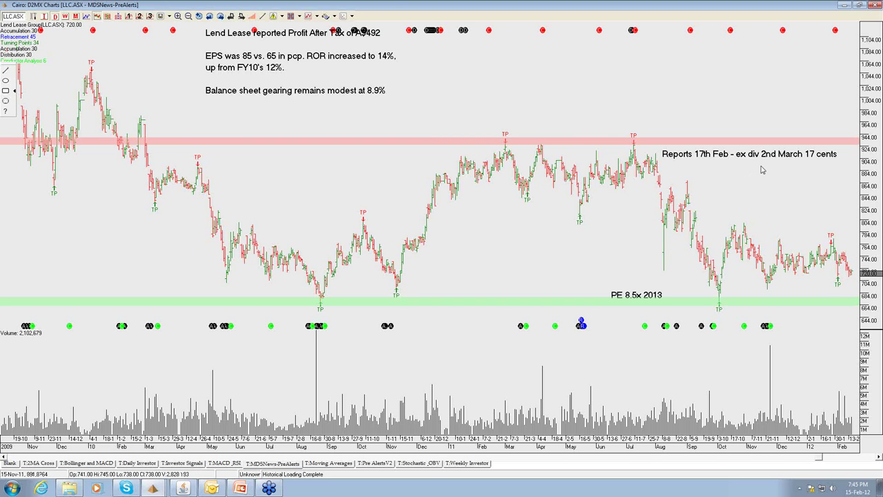
# Step: Advance from LLC.ASX through MGR.ASX to the Macquarie Group (MQG.ASX) chart
pyautogui.click(221, 19)
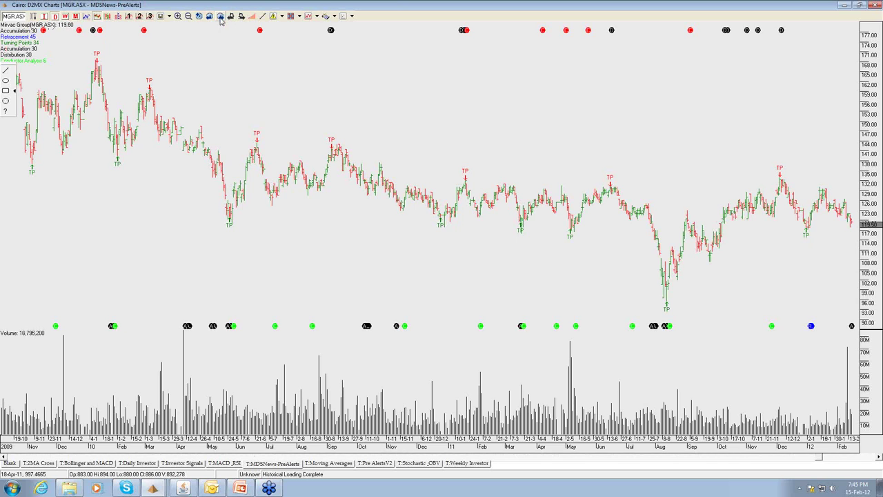
pyautogui.click(221, 19)
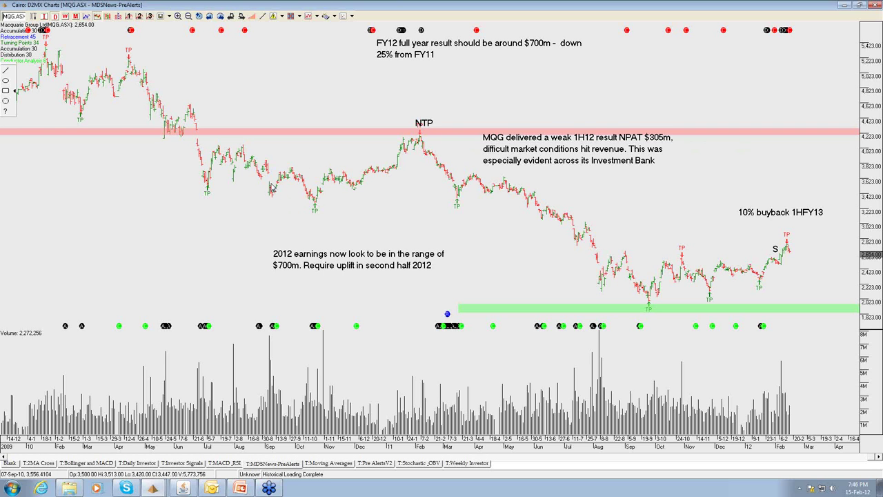
# Step: Select the MQG 2012 earnings annotation, then advance to NAB.ASX
pyautogui.click(353, 265)
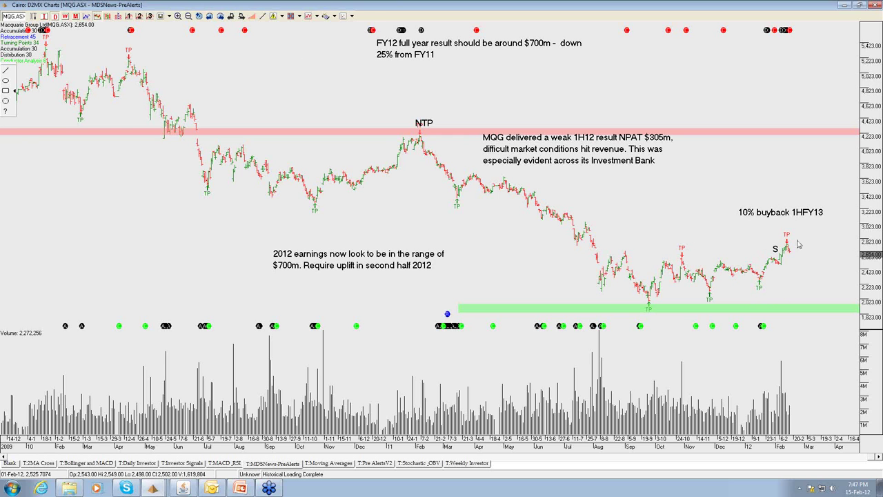
pyautogui.click(221, 18)
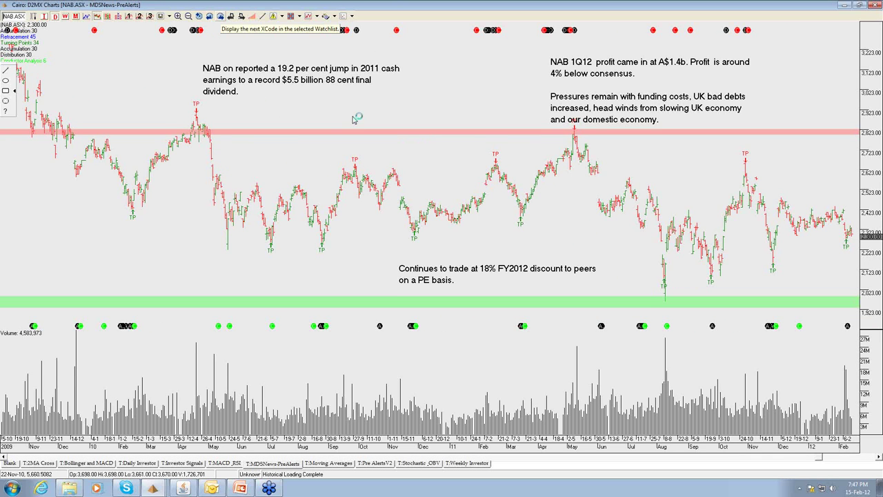
# Step: Zoom out for more NAB price history, then advance to Newcrest (NCM.ASX)
pyautogui.click(188, 17)
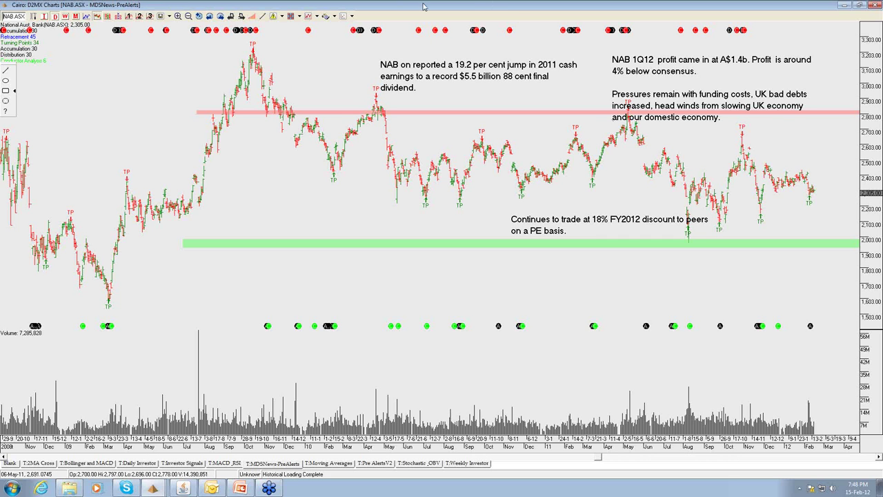
pyautogui.click(221, 17)
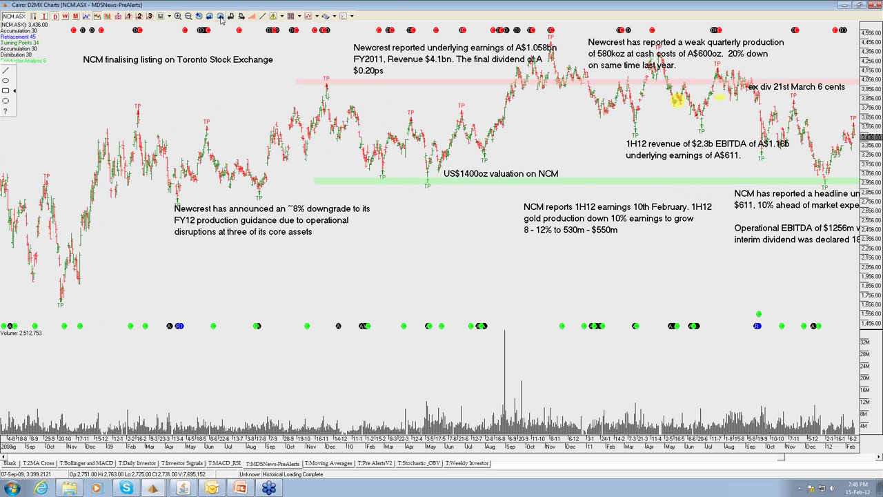
pyautogui.scroll(-2, 770, 200)
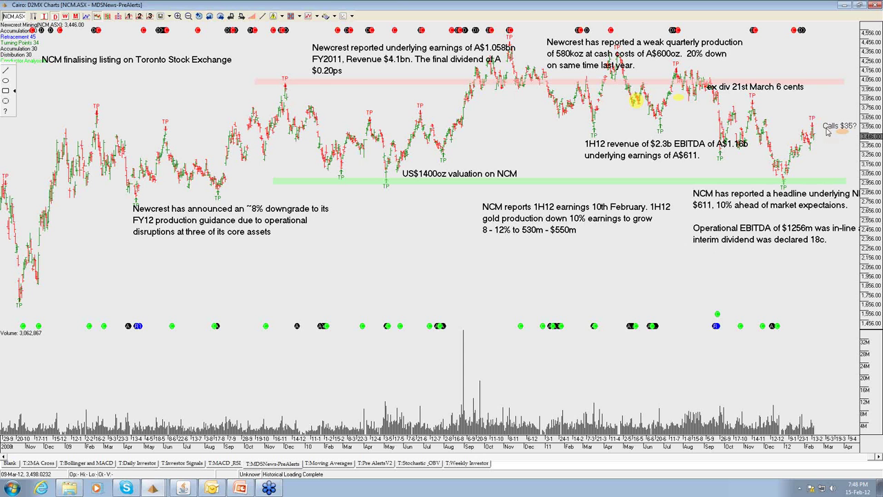
pyautogui.moveTo(835, 96); pyautogui.dragTo(849, 108)
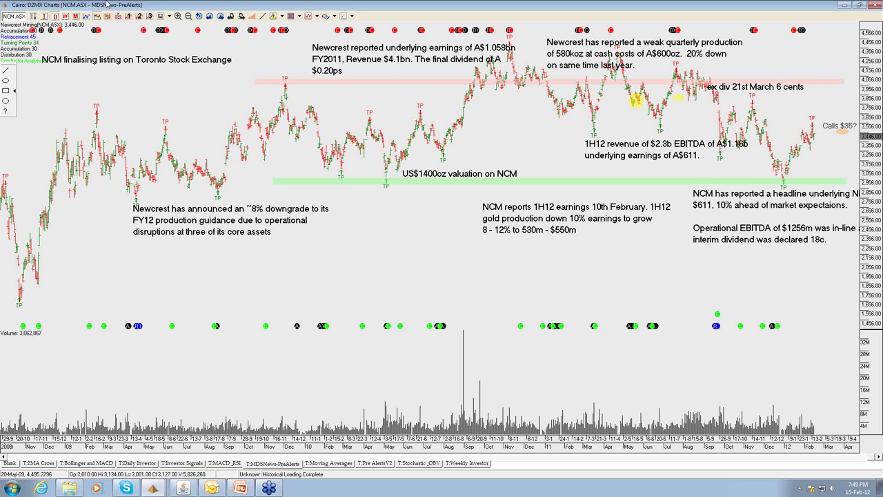
# Step: Advance past NWS.ASX to the Origin Energy (ORG.ASX) chart
pyautogui.click(220, 17)
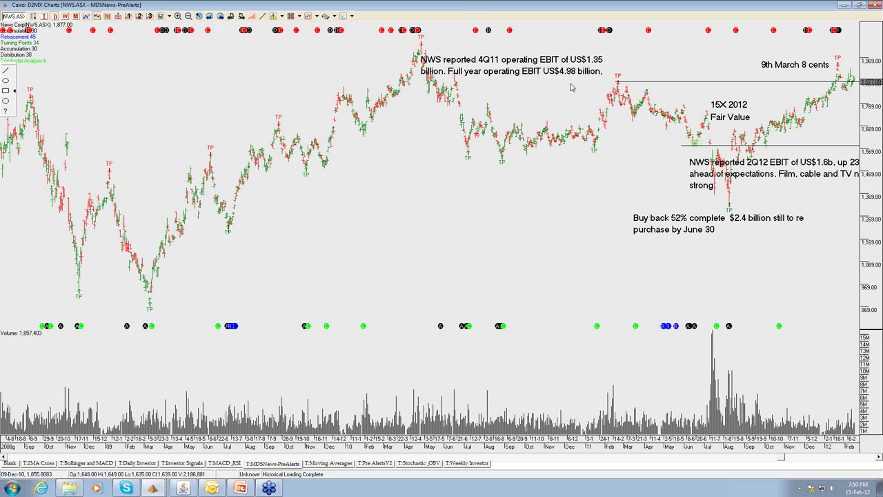
pyautogui.click(222, 17)
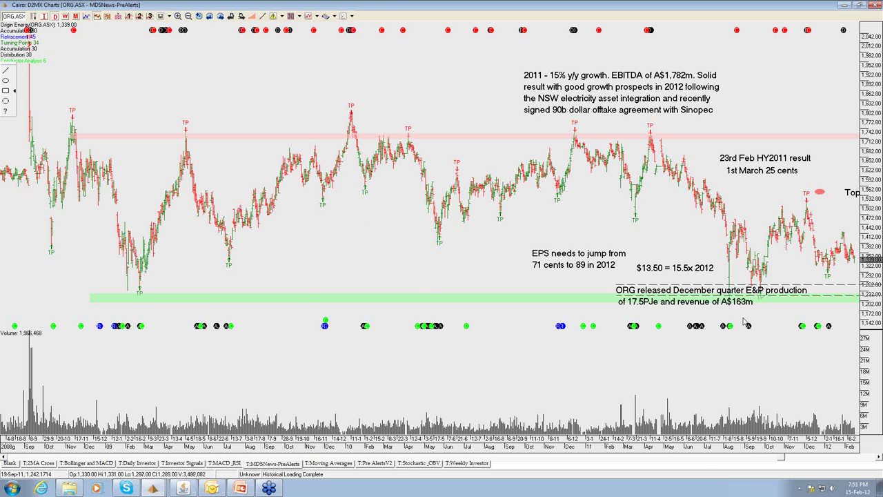
# Step: Scroll the ORG chart toward future dates, then step to ORI.ASX
pyautogui.scroll(-3, 828, 207)
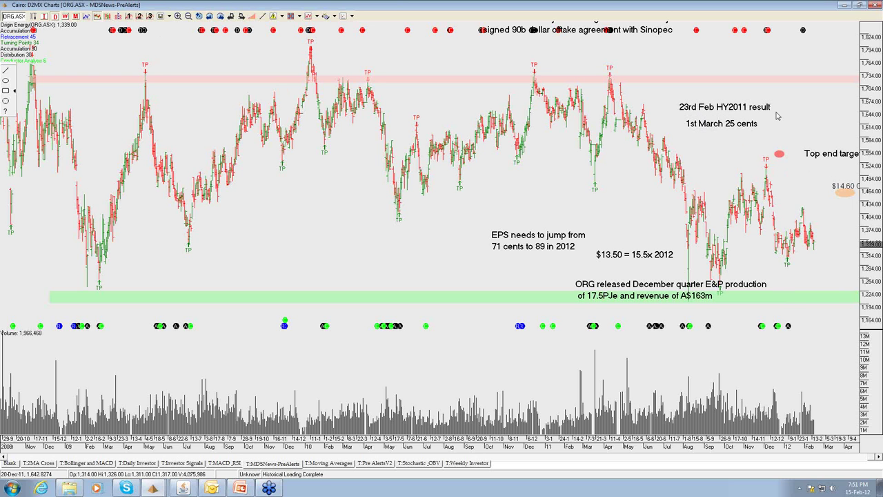
pyautogui.click(220, 19)
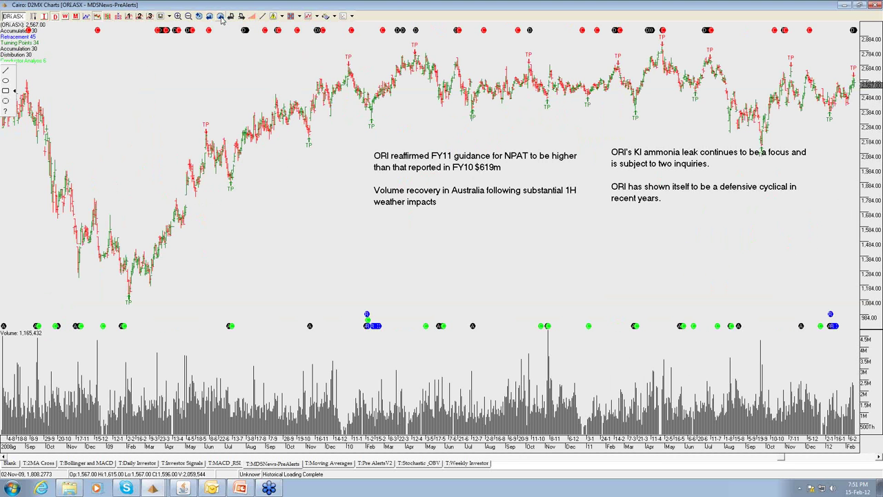
# Step: Advance from ORI.ASX to the Oil Search (OSH.ASX) chart
pyautogui.click(221, 19)
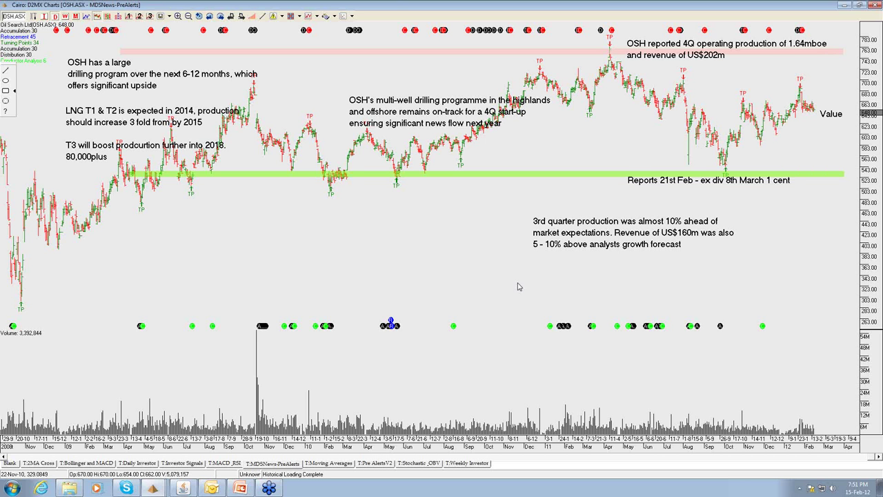
# Step: Advance to the Qantas (QAN.ASX) chart, annotated with FY11 underlying PBT of $552m
pyautogui.click(221, 16)
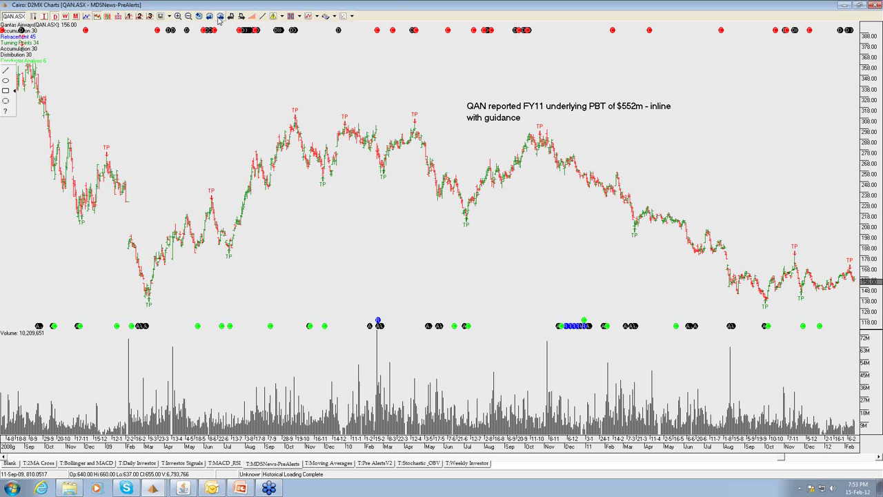
# Step: Load the QBE.ASX chart and select, then clear, its green support band
pyautogui.click(221, 19)
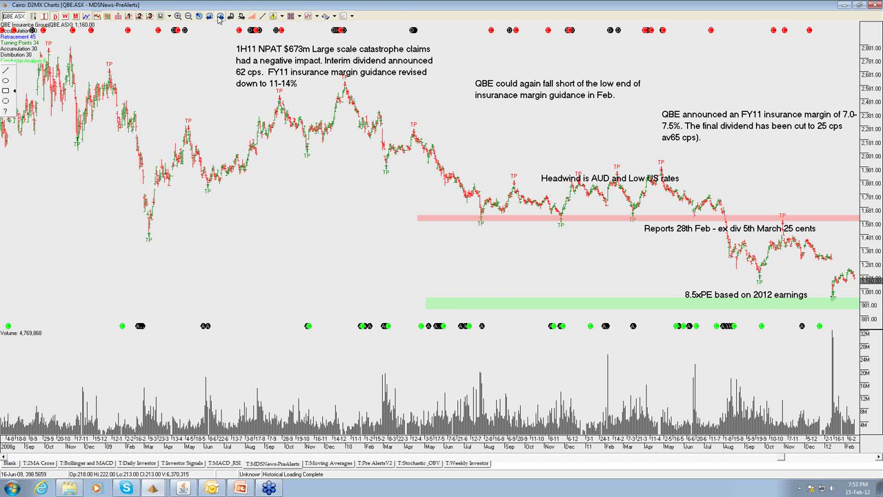
pyautogui.click(512, 301)
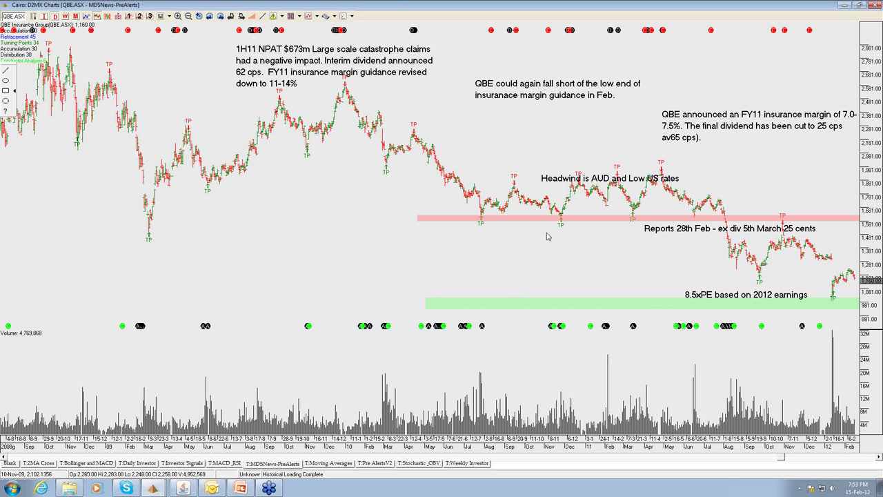
pyautogui.click(302, 160)
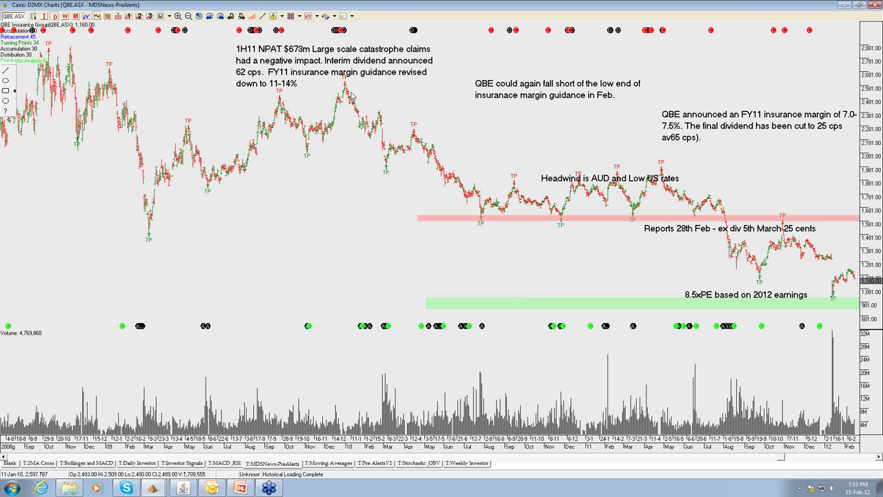
# Step: Select the 'Headwind is AUD and Low US rates' note, then advance to QR National (QRN.ASX)
pyautogui.click(608, 207)
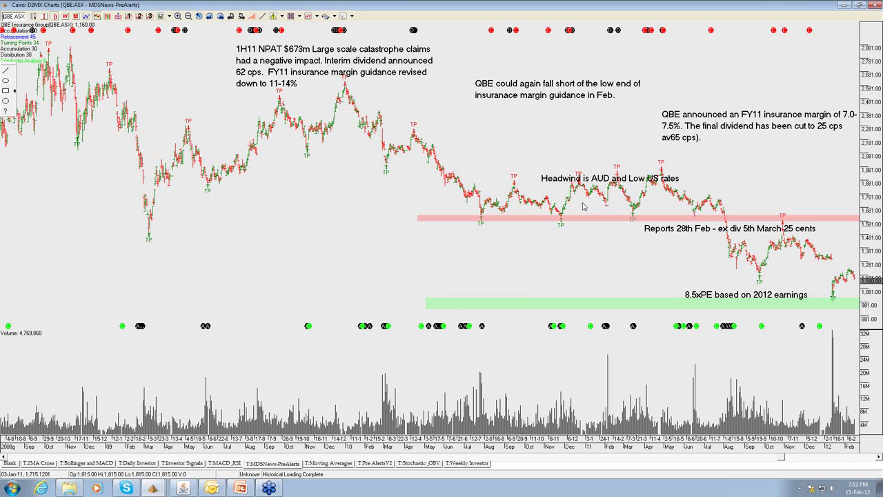
pyautogui.click(597, 185)
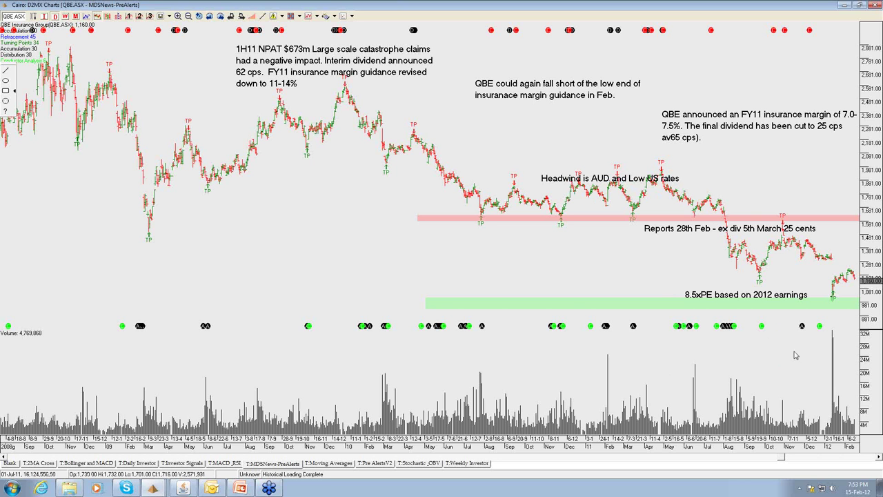
pyautogui.click(221, 17)
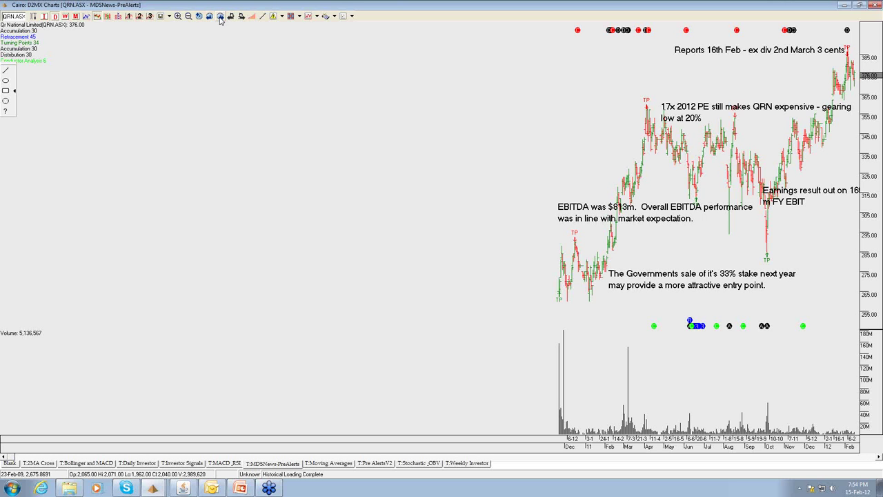
# Step: Show the Rio Tinto (RIO.ASX) chart noting record CY11 earnings of US$15.5b and 13% gearing
pyautogui.click(221, 17)
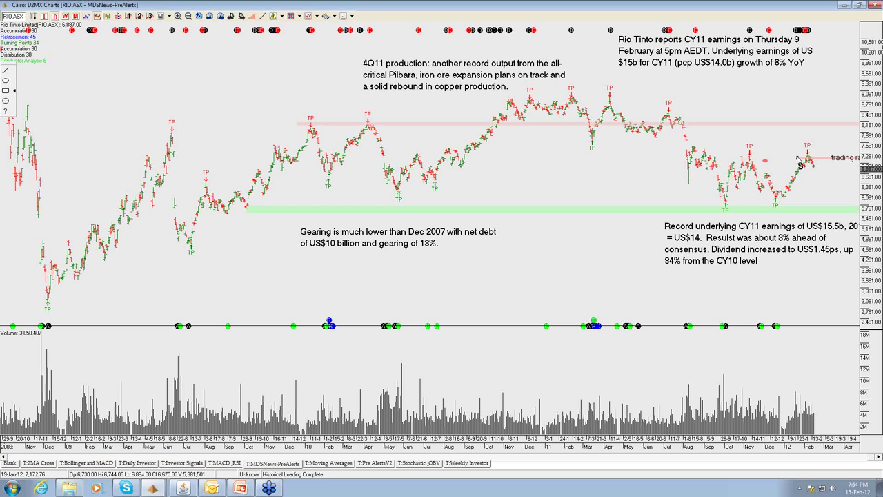
# Step: Toggle a crosshair on the Rio Tinto chart, then advance to Stockland (SGP.ASX)
pyautogui.click(417, 157)
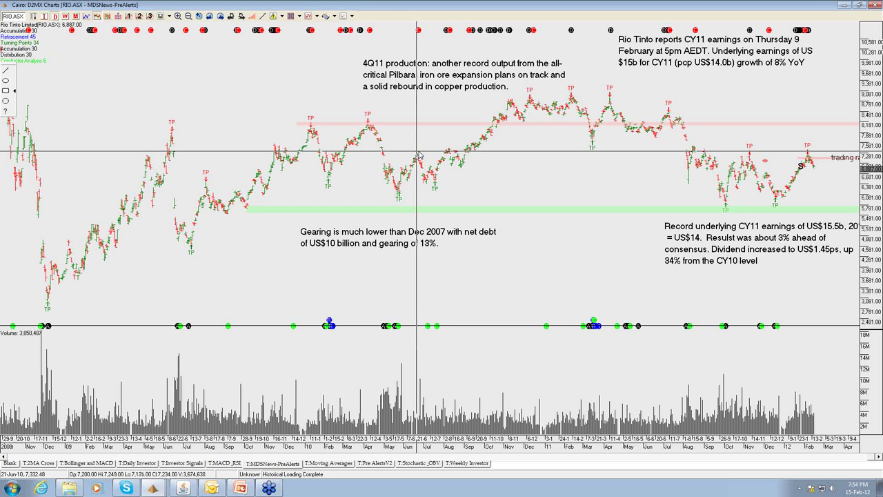
pyautogui.click(419, 157)
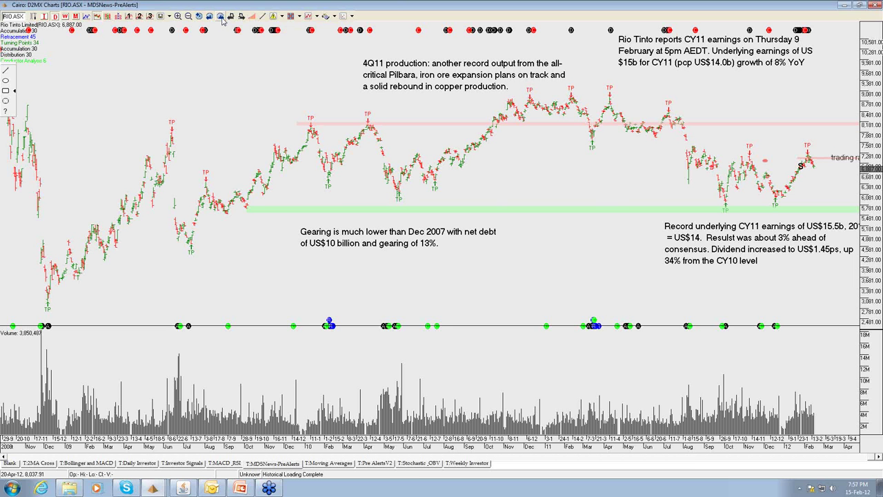
pyautogui.click(221, 19)
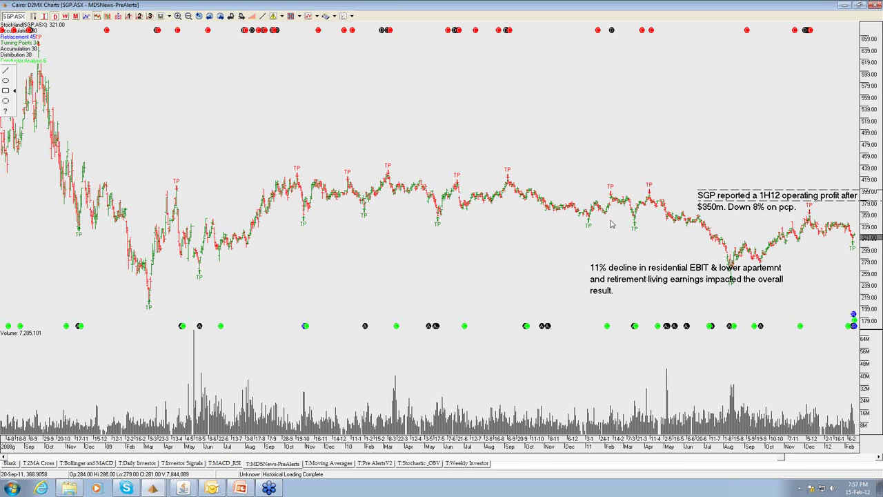
# Step: Scroll the Stockland chart, read a crosshair price value, then advance to SHL.ASX
pyautogui.scroll(-2, 794, 251)
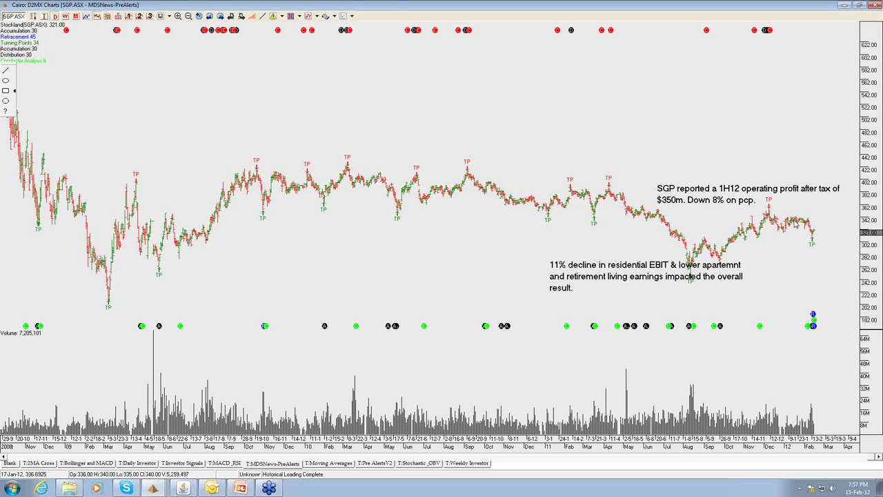
pyautogui.click(840, 221)
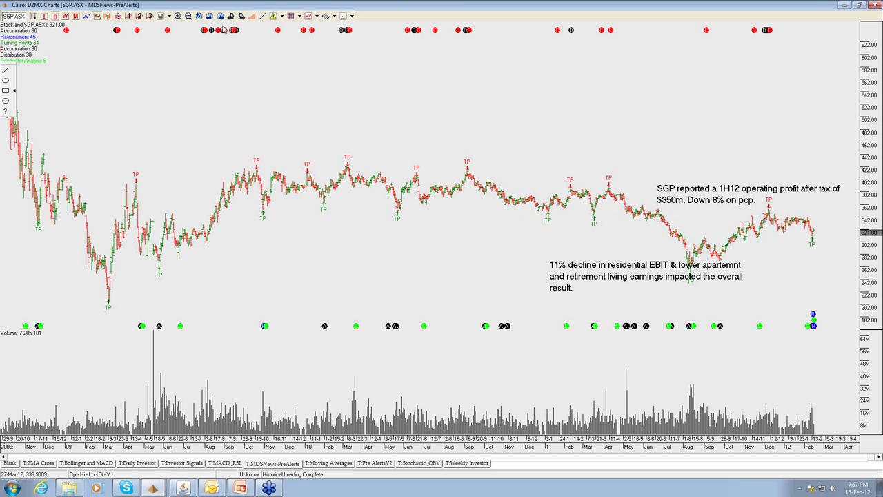
pyautogui.click(220, 16)
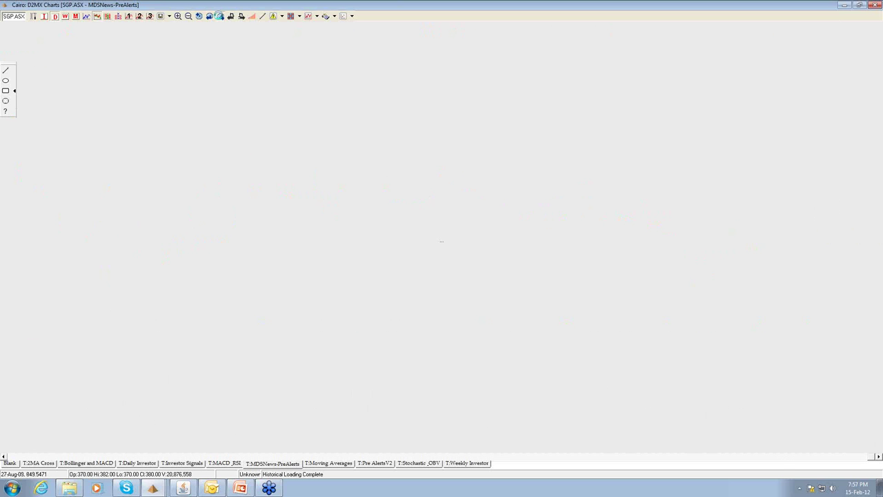
# Step: Load the Santos (STO.ASX) chart and select, then deselect, its 'Reports 16th Feb' annotation
pyautogui.click(220, 16)
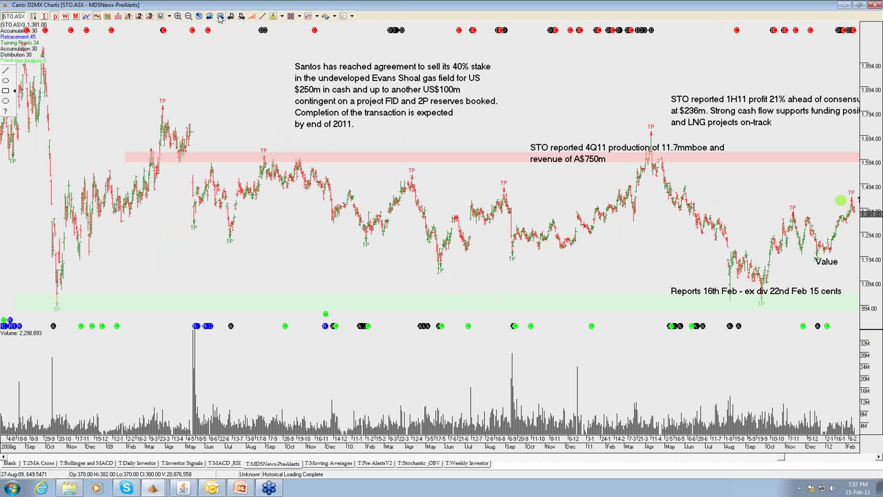
pyautogui.click(806, 291)
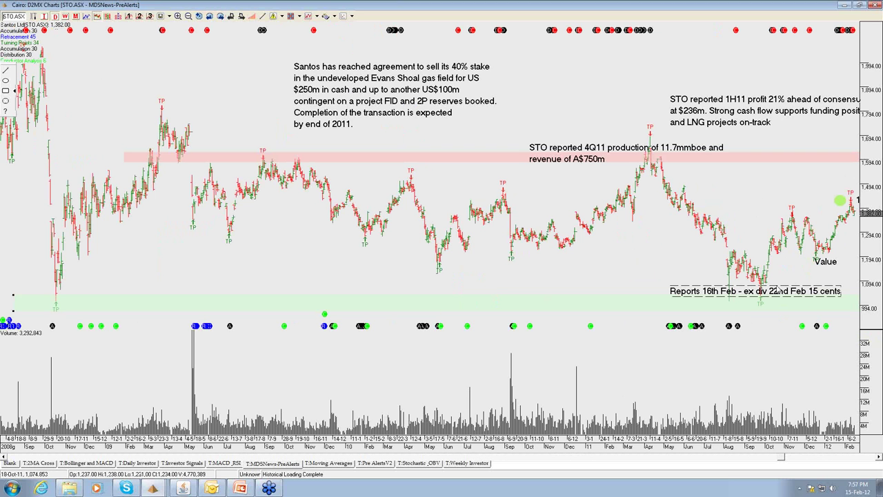
pyautogui.click(766, 267)
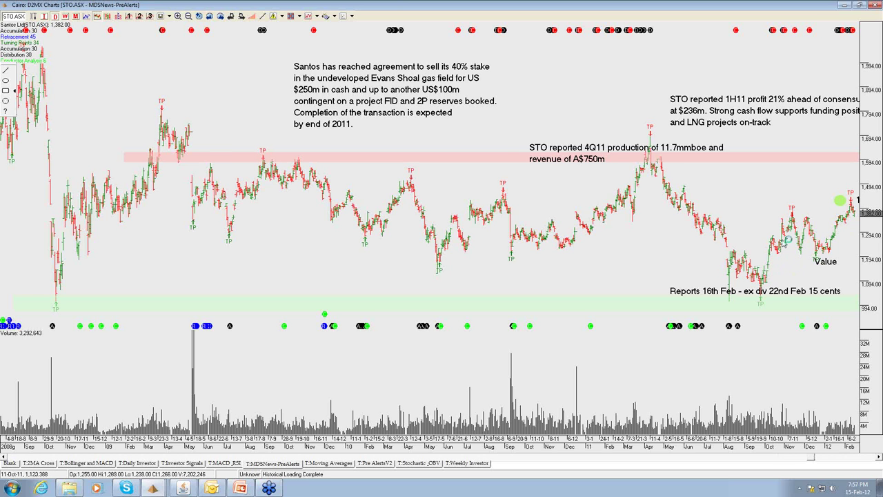
# Step: Scroll to recent prices, select the '17x 2012' label, then advance to Suncorp (SUN.ASX)
pyautogui.scroll(-2, 794, 207)
pyautogui.click(826, 188)
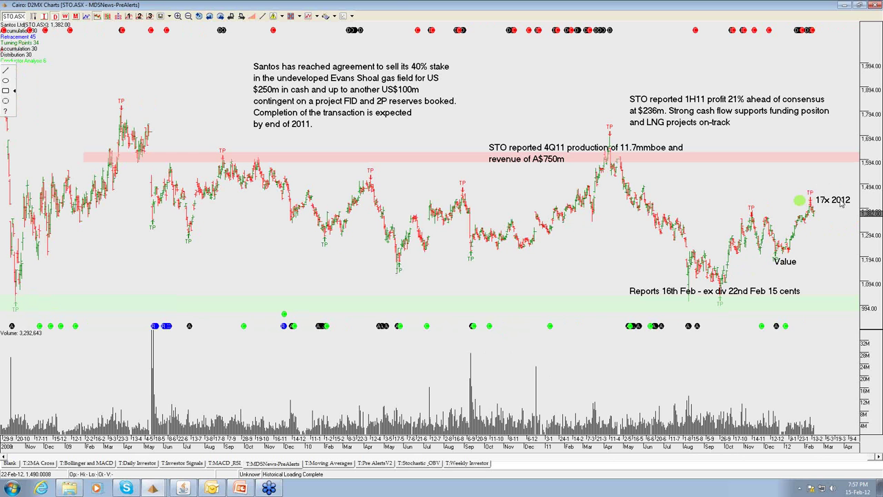
pyautogui.click(827, 206)
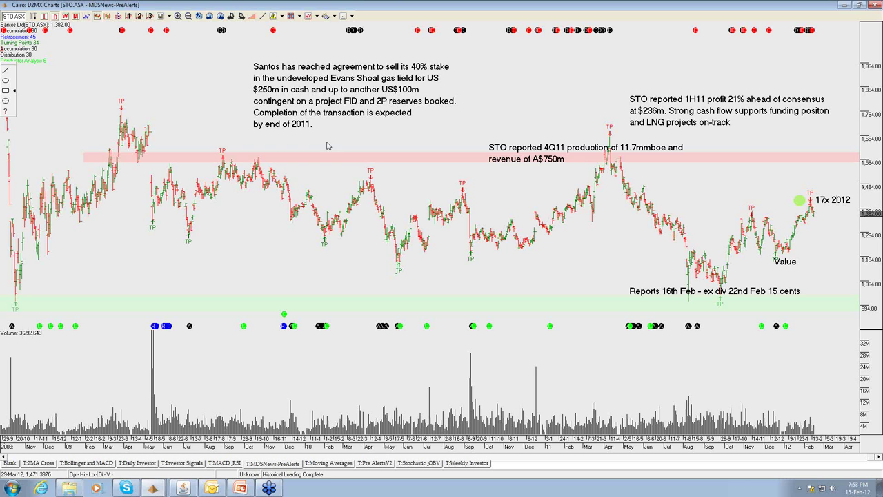
pyautogui.click(220, 16)
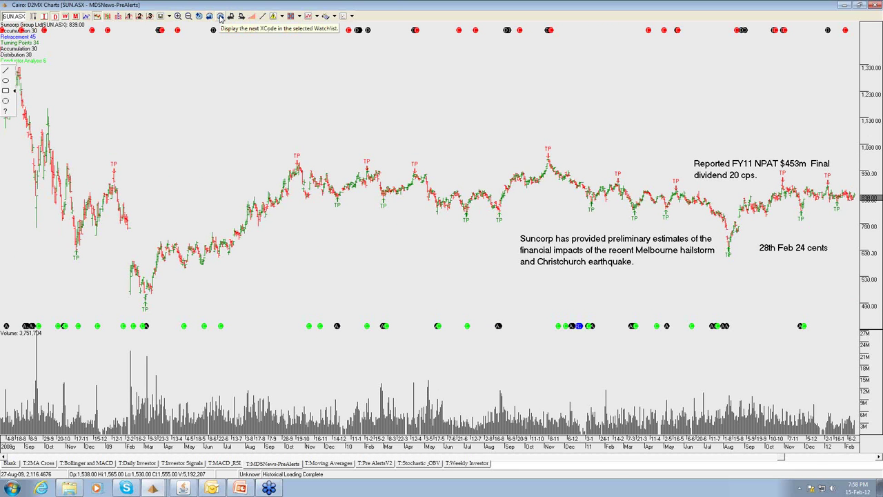
# Step: Advance to the Transurban (TCL.ASX) chart noting FY11 EBITDA of $737m and buy the dips
pyautogui.click(220, 17)
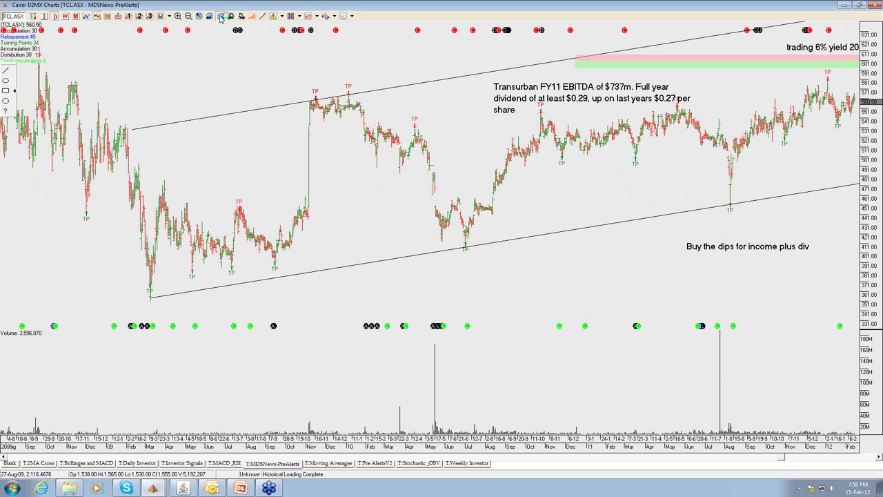
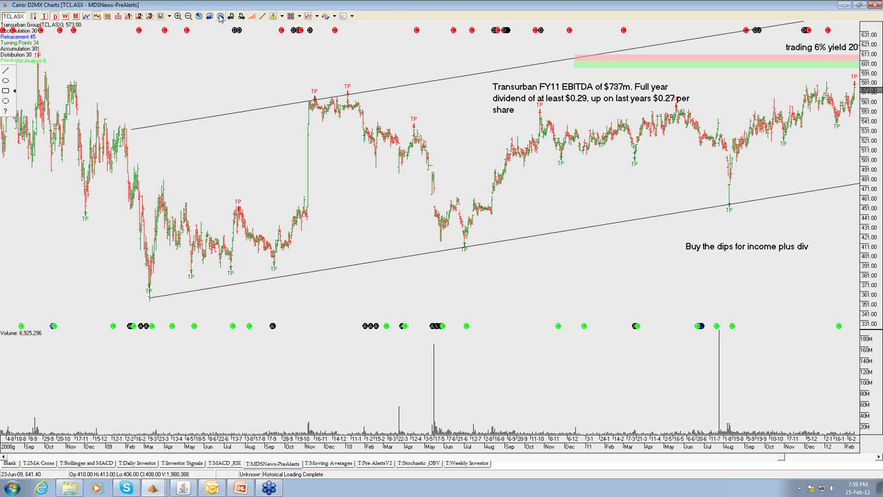
# Step: Advance to the Telstra (TLS.ASX) chart and select its pink resistance band near 360
pyautogui.click(220, 17)
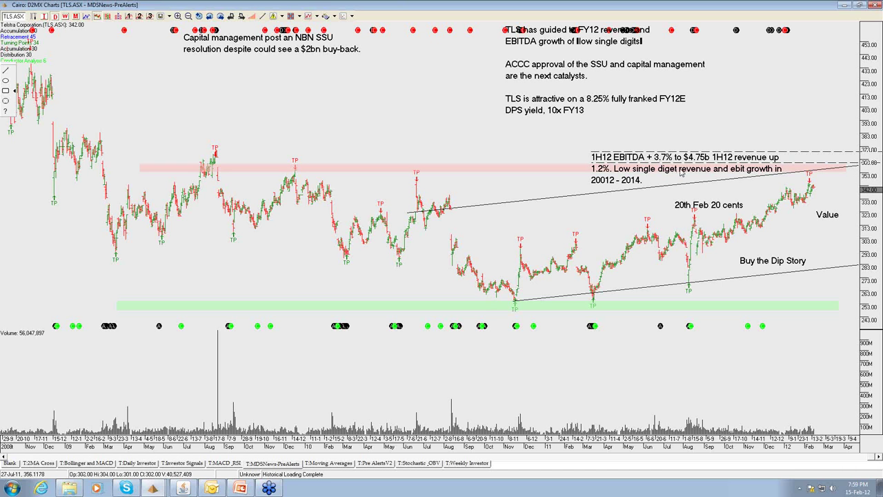
pyautogui.click(687, 170)
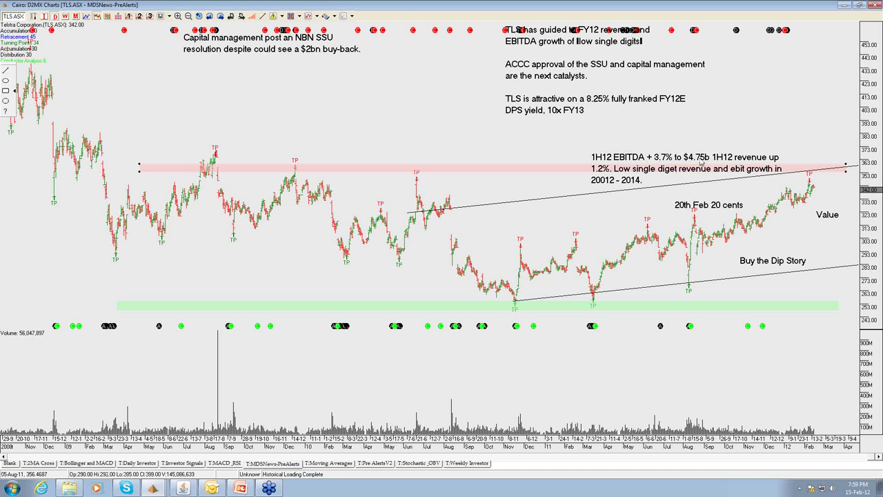
pyautogui.click(702, 163)
pyautogui.click(594, 169)
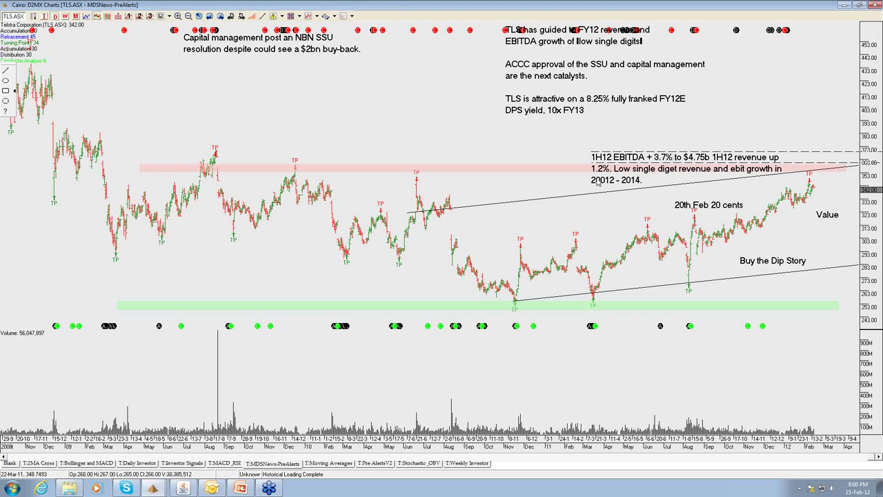
pyautogui.click(645, 160)
pyautogui.click(603, 171)
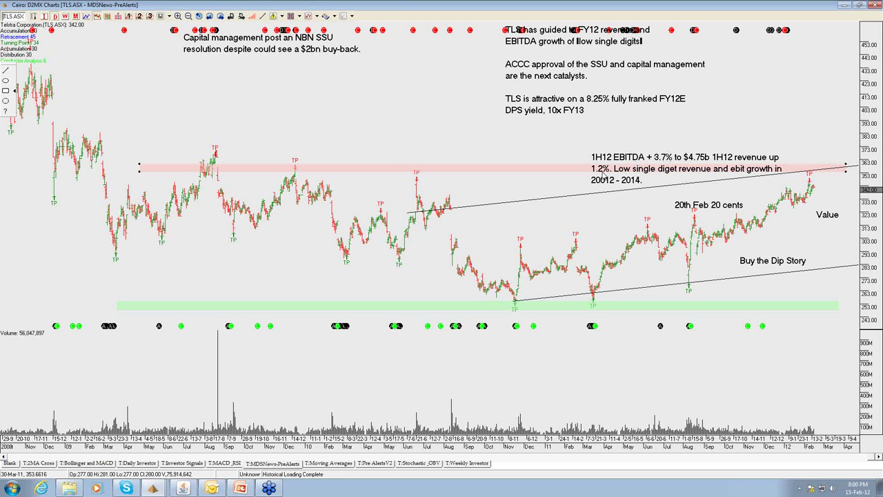
pyautogui.click(766, 179)
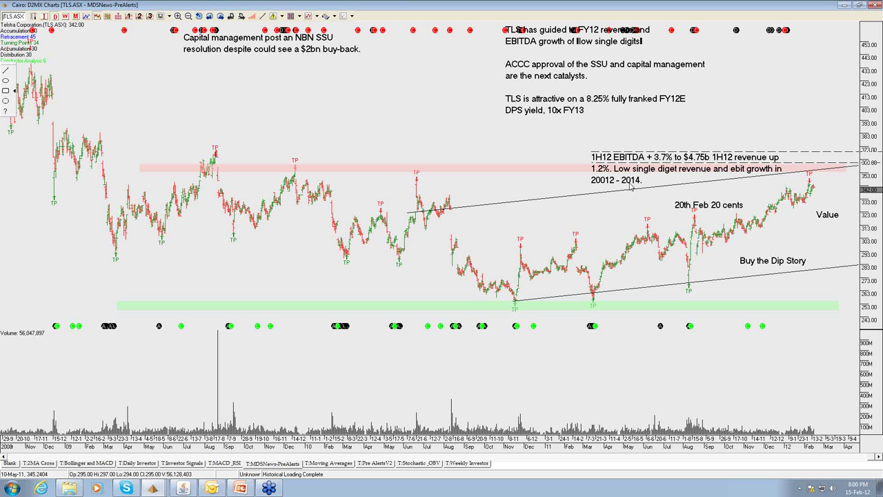
pyautogui.click(561, 172)
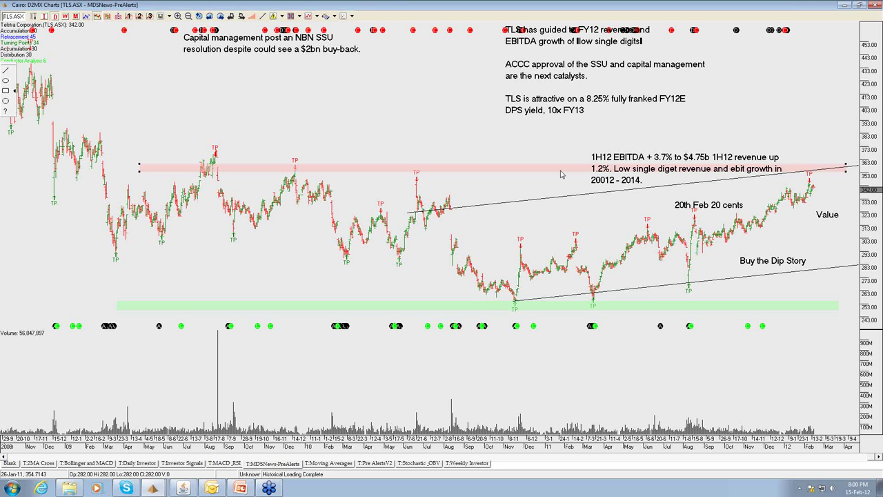
pyautogui.click(853, 183)
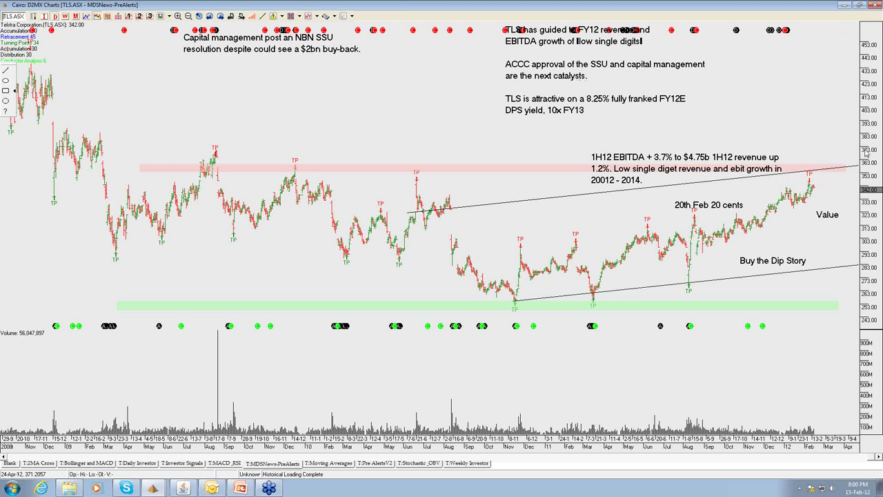
pyautogui.click(219, 17)
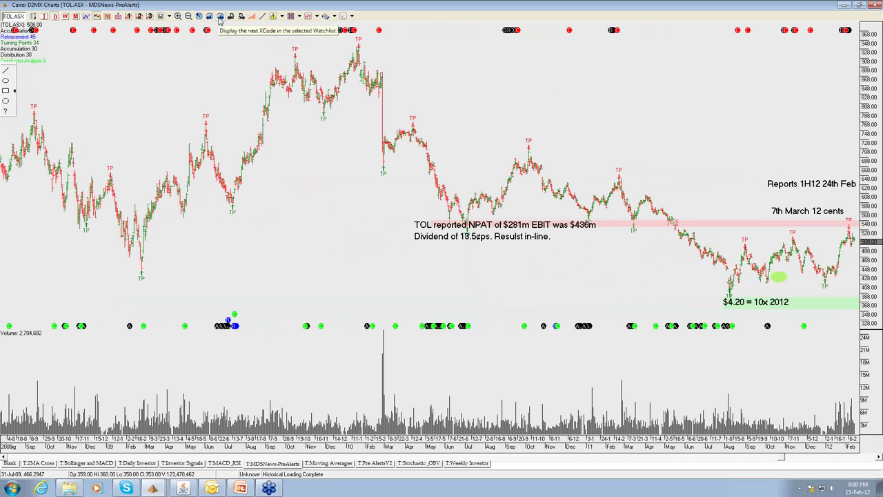
# Step: Shift the Toll chart left past the latest bar and inspect its pink resistance band
pyautogui.moveTo(445, 292); pyautogui.dragTo(386, 256)
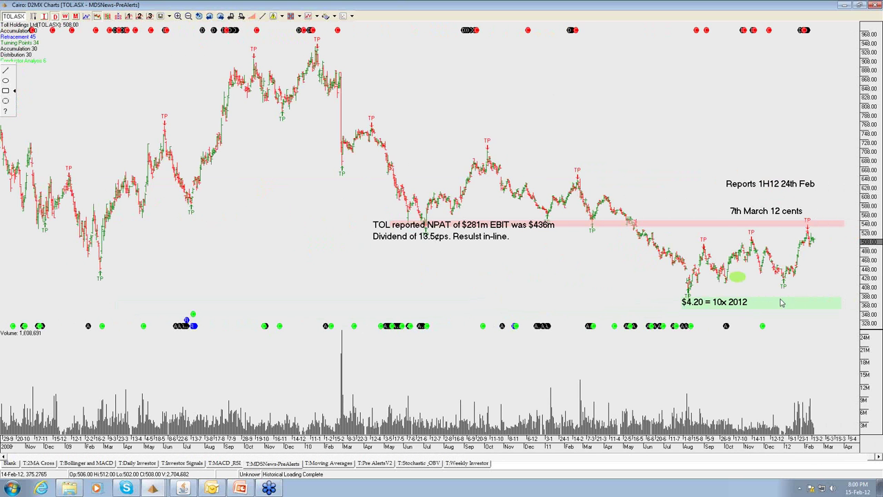
pyautogui.click(817, 227)
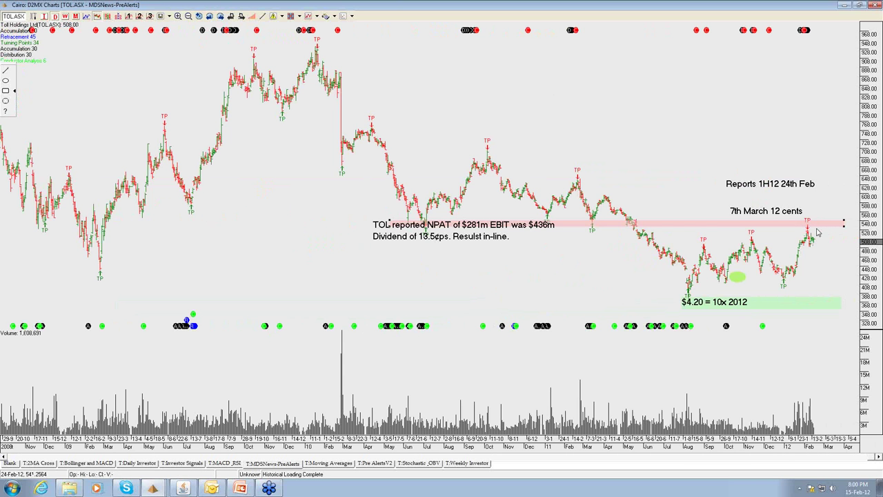
pyautogui.click(811, 237)
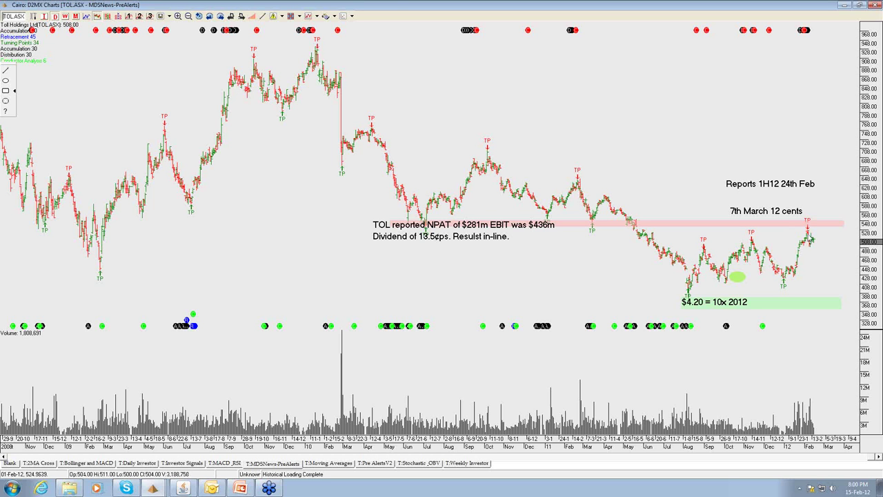
pyautogui.click(817, 223)
pyautogui.click(808, 202)
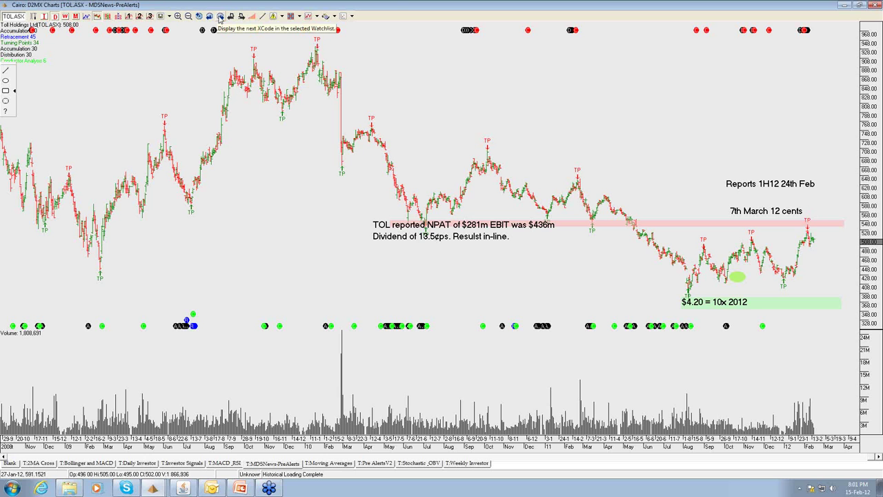
# Step: Read the late February 2012 bar's prices with the crosshair, then advance to Westpac (WBC.ASX)
pyautogui.click(486, 216)
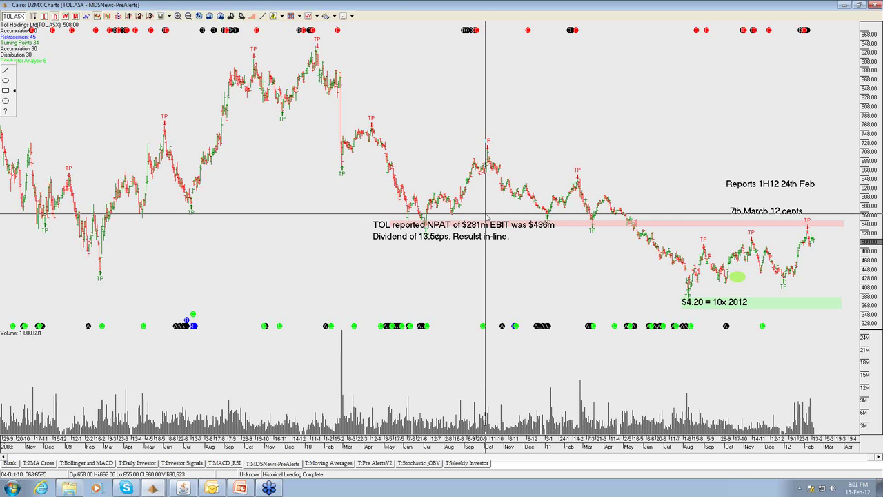
pyautogui.moveTo(675, 218); pyautogui.dragTo(819, 214)
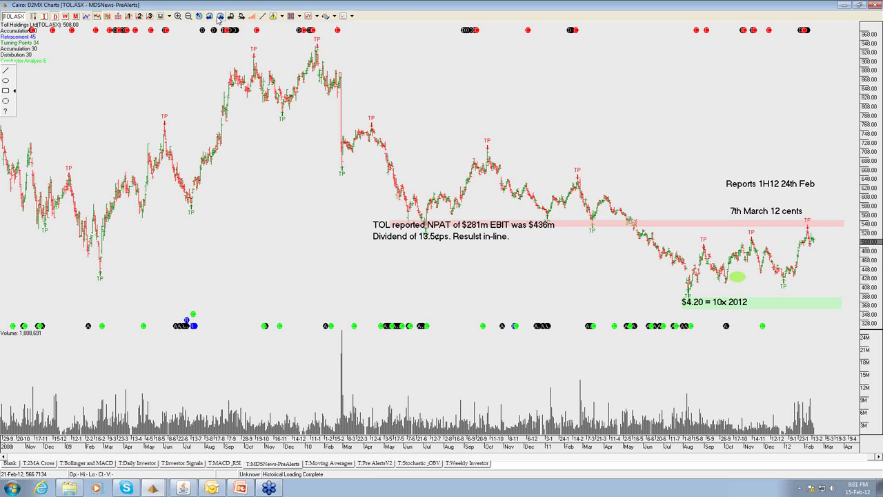
pyautogui.click(219, 17)
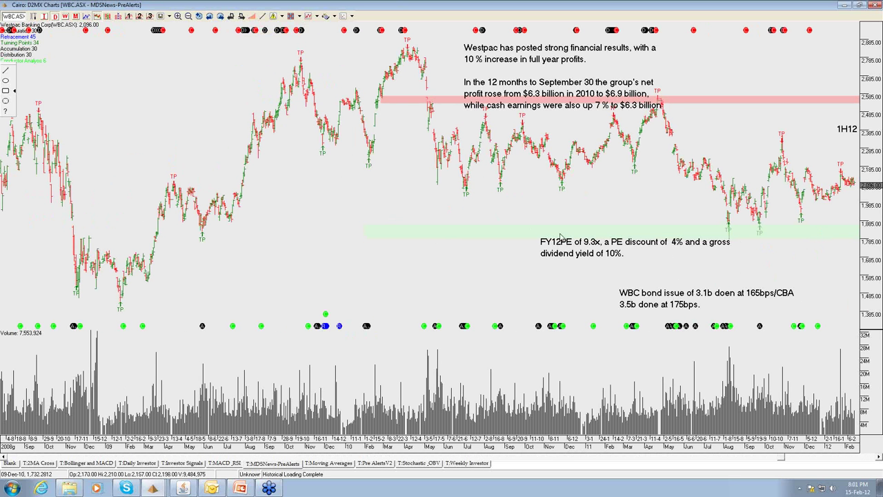
# Step: Advance to the Westfield Group (WDC.ASX) chart and scroll it left
pyautogui.click(220, 18)
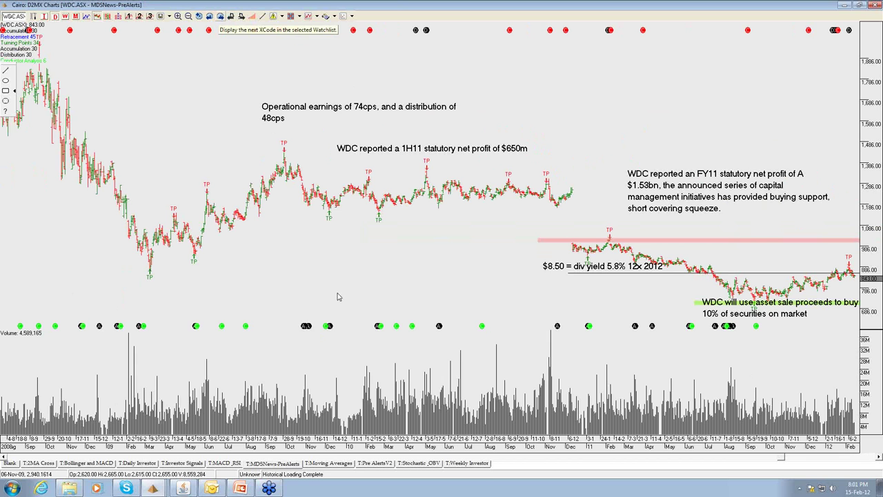
pyautogui.scroll(-2, 321, 274)
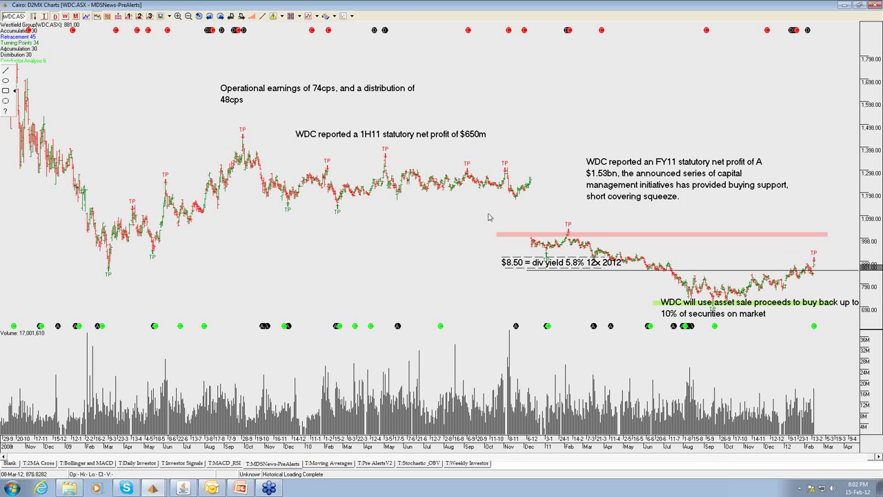
# Step: Shift the Wesfarmers chart left for coming months, then advance to WorleyParsons (WOR.ASX)
pyautogui.click(222, 14)
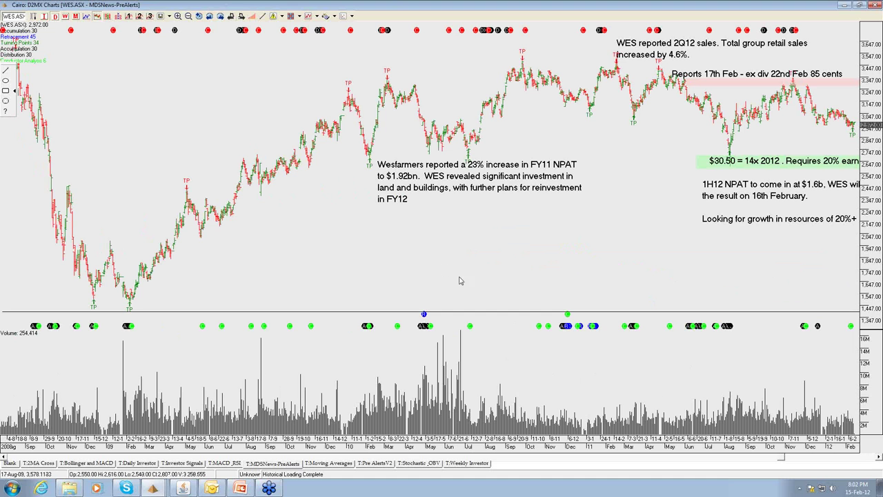
pyautogui.moveTo(864, 147); pyautogui.dragTo(822, 133)
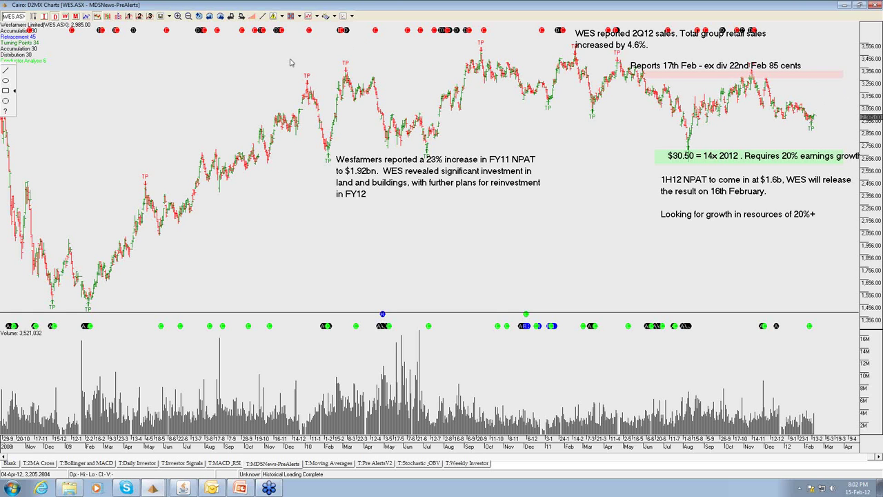
pyautogui.click(221, 21)
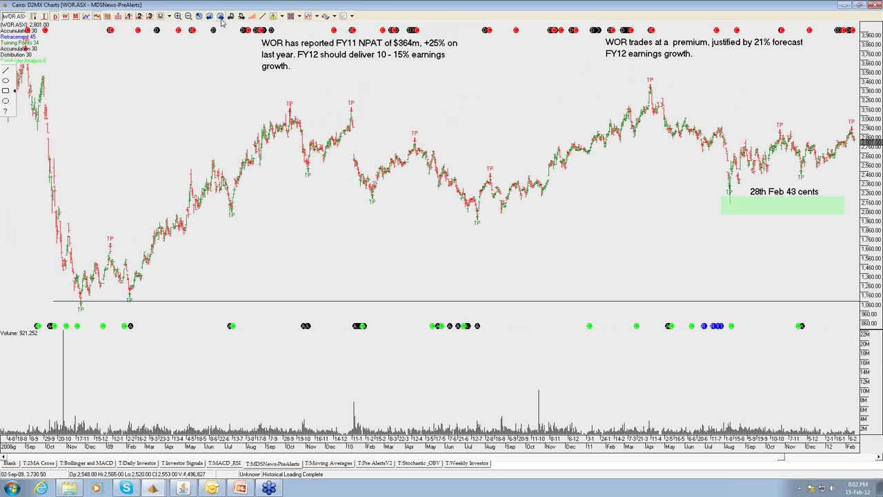
# Step: Advance from WorleyParsons to the Woolworths (WOW.ASX) chart in the MDSNews-PreAlerts watchlist
pyautogui.click(221, 21)
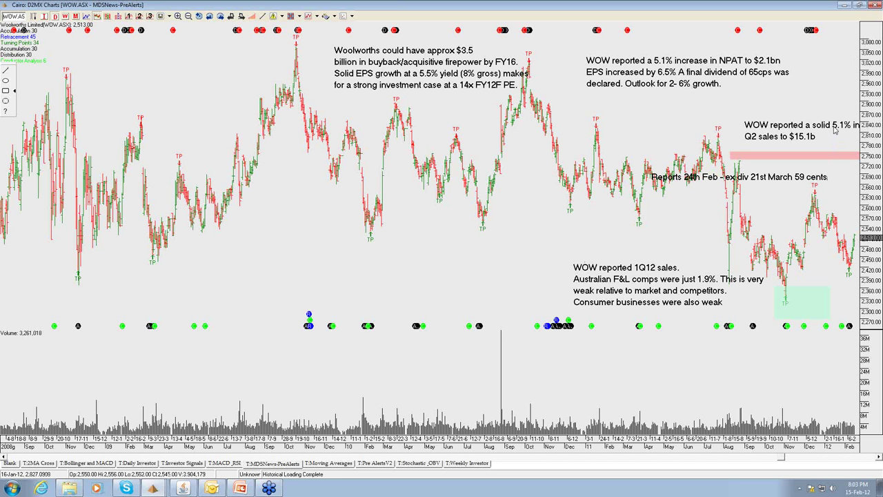
# Step: Drag the 'WOW reported a solid 5.1%…' Q2 sales note left so it fits
pyautogui.moveTo(835, 130); pyautogui.dragTo(821, 131)
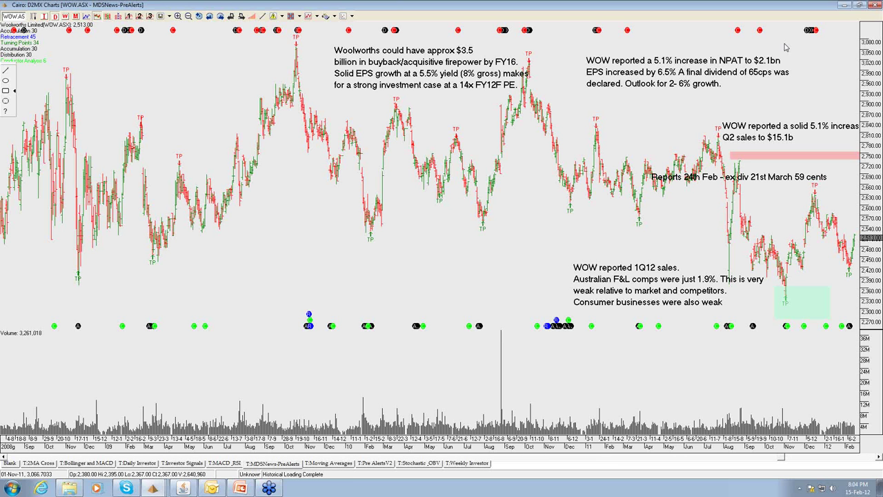
pyautogui.scroll(-3, 666, 210)
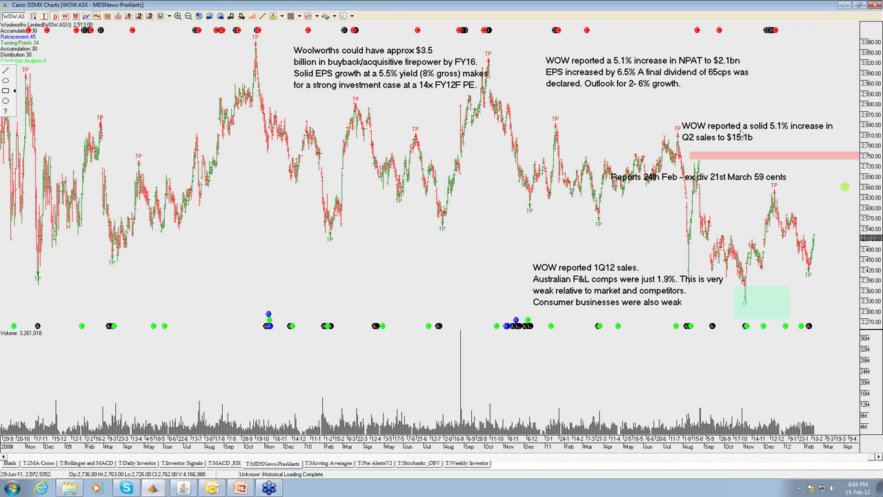
pyautogui.click(749, 127)
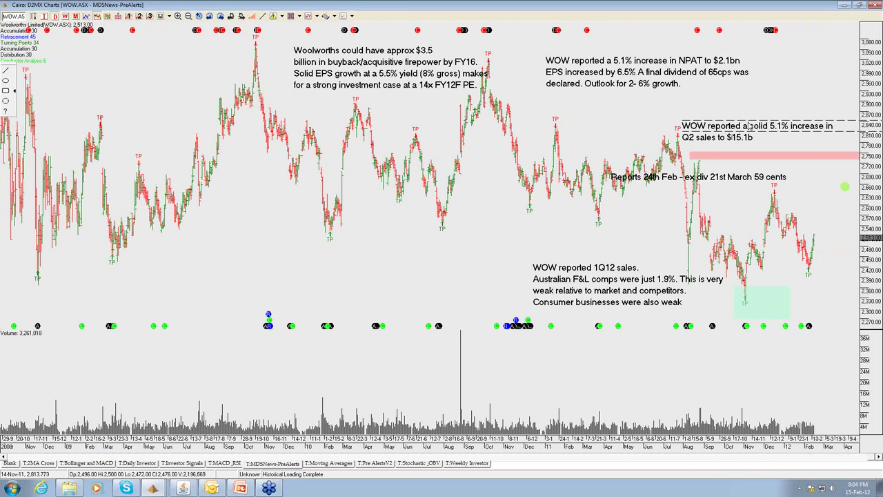
pyautogui.click(789, 270)
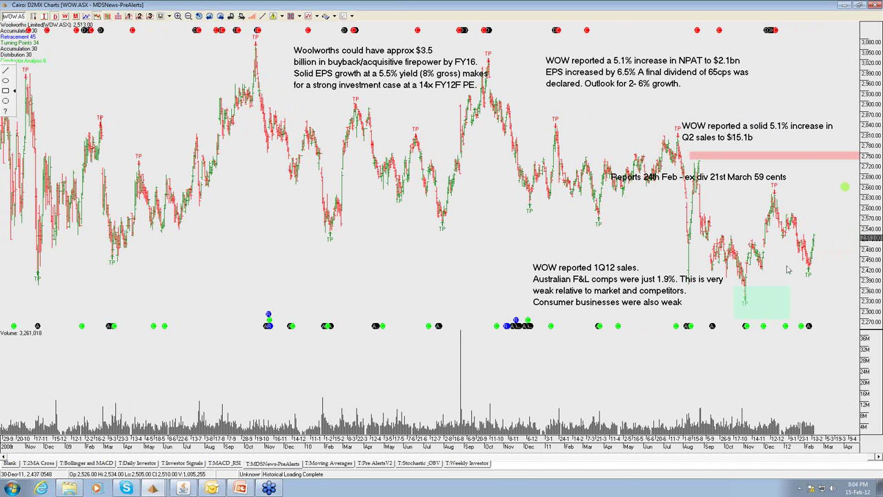
# Step: Undo a stray horizontal line, then select the green zone and the 'Reports 24th Feb' dividend note
pyautogui.click(847, 200)
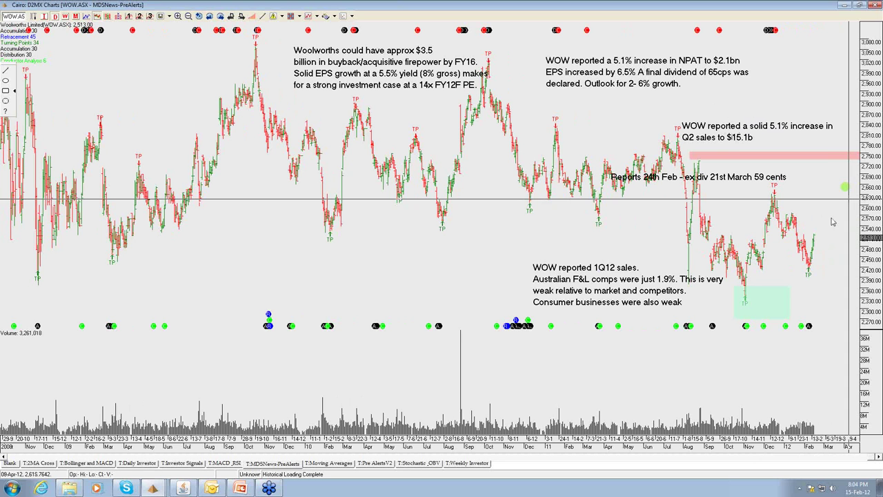
pyautogui.hotkey('ctrl', 'z')
pyautogui.click(736, 294)
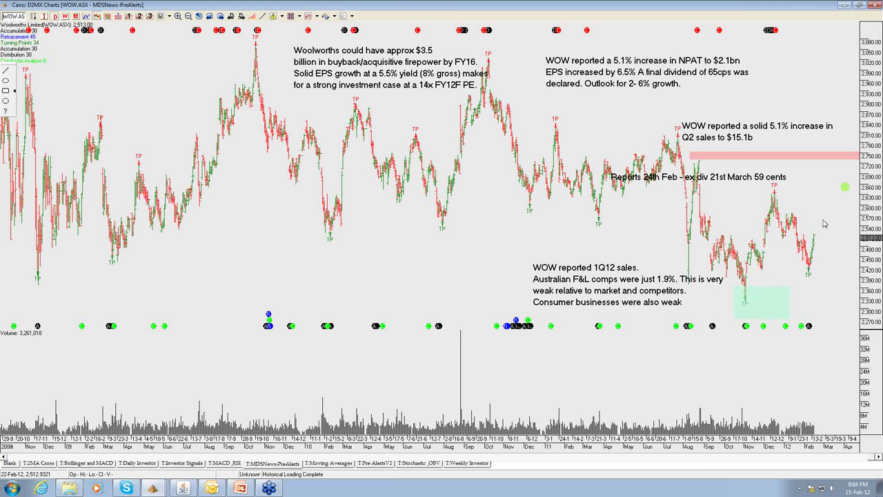
pyautogui.click(848, 208)
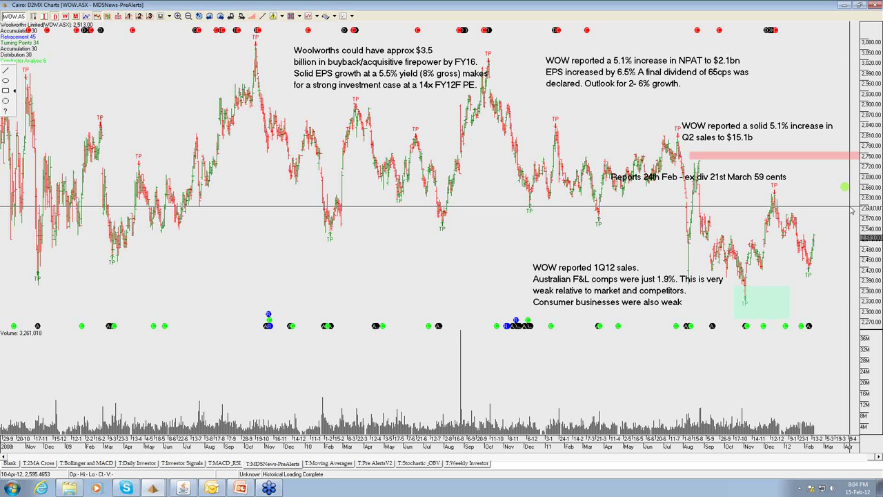
pyautogui.click(771, 181)
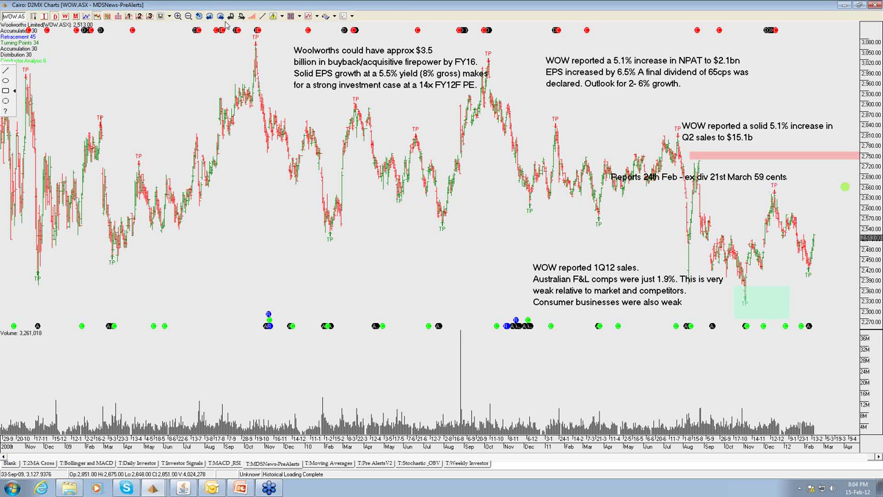
# Step: Load Woodside Petroleum (WPL.ASX) and inspect its 2012 growth story note and green support zone
pyautogui.click(220, 17)
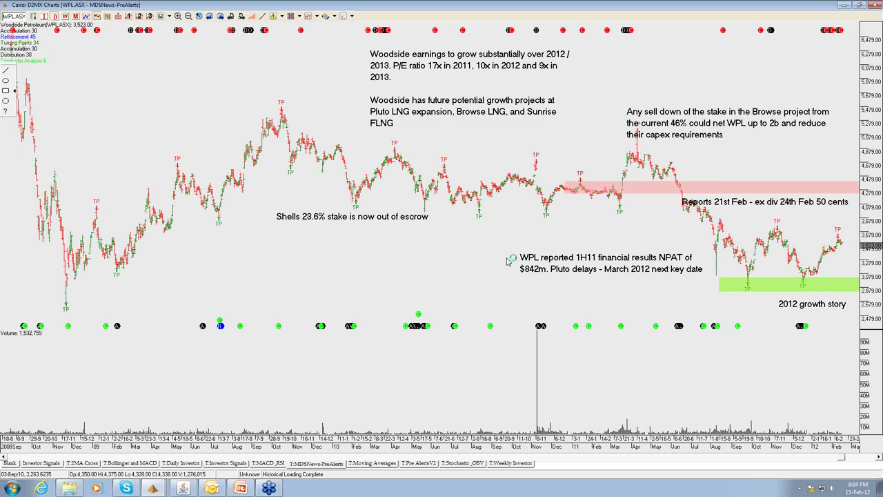
pyautogui.click(766, 307)
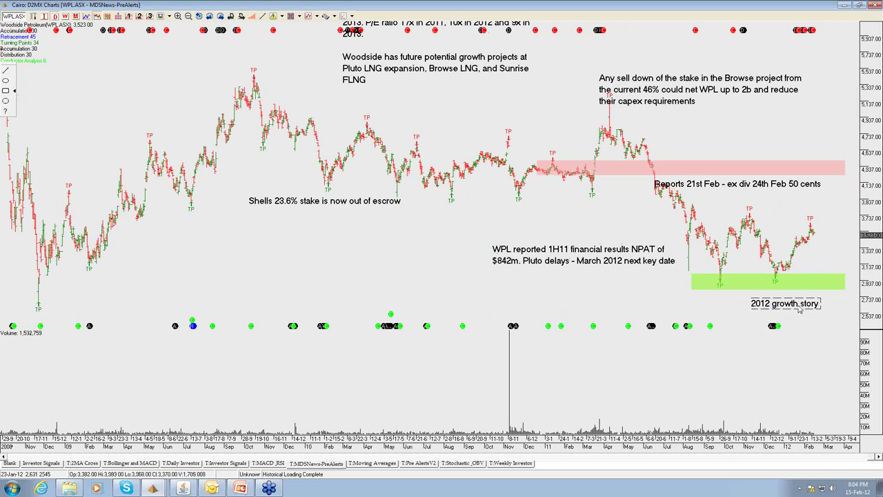
pyautogui.click(755, 284)
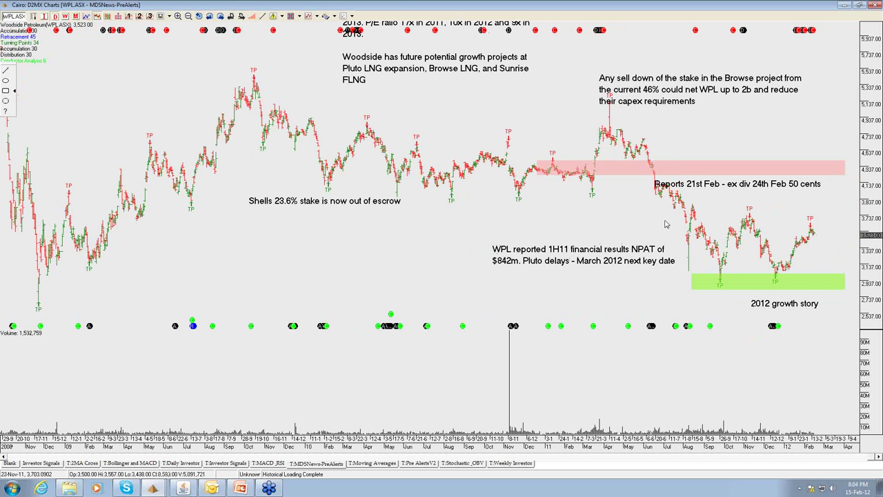
pyautogui.click(674, 244)
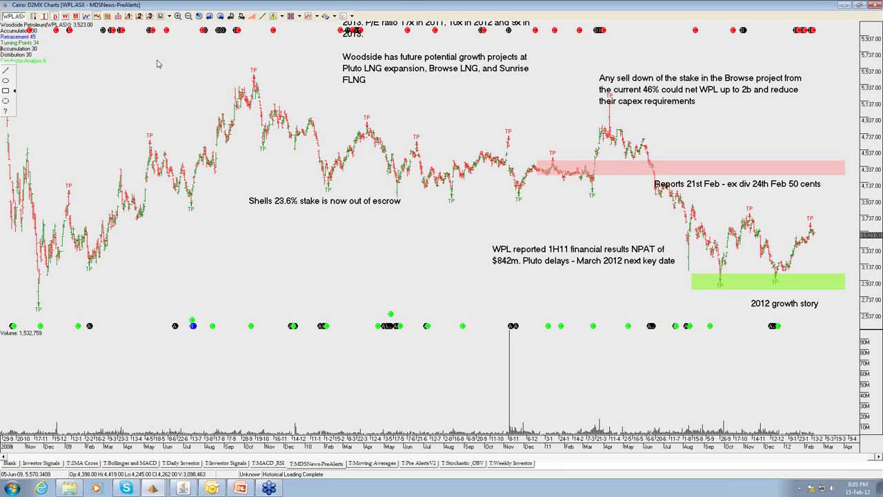
# Step: Step past WRT.ASX and AGK.ASX, then switch to the XJO.ASX chart window from the taskbar
pyautogui.click(219, 17)
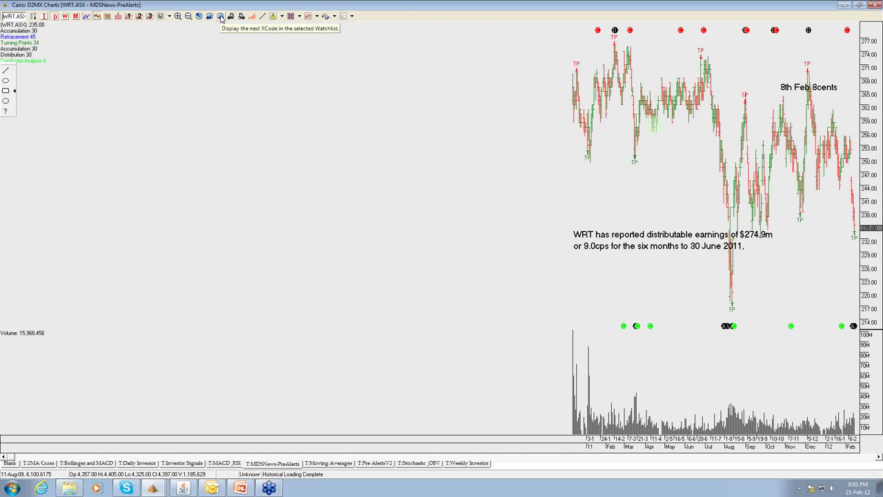
pyautogui.click(220, 16)
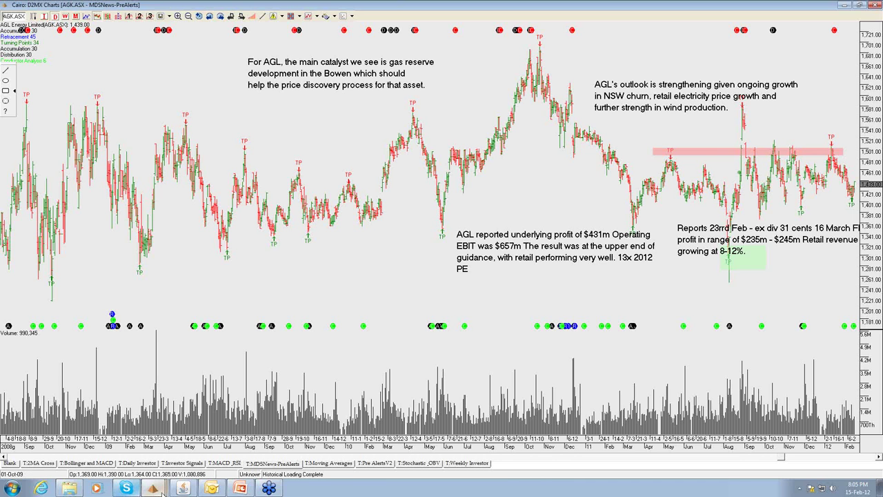
pyautogui.moveTo(156, 491)
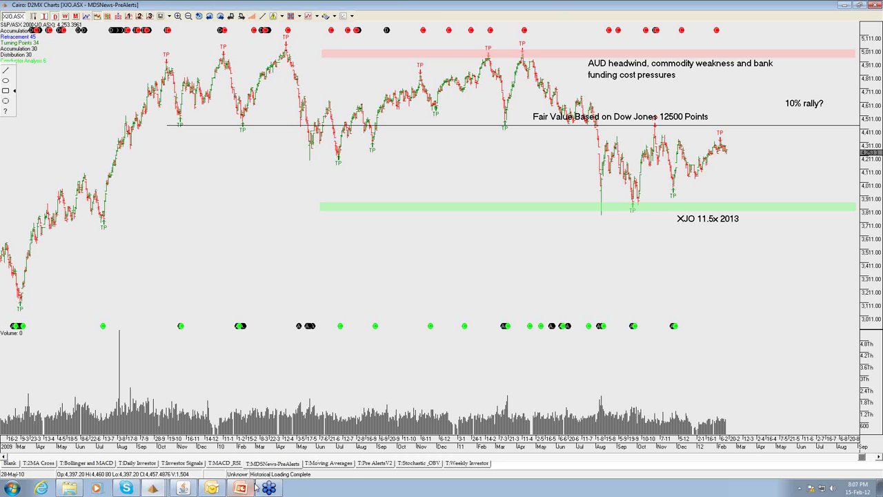
pyautogui.moveTo(248, 492)
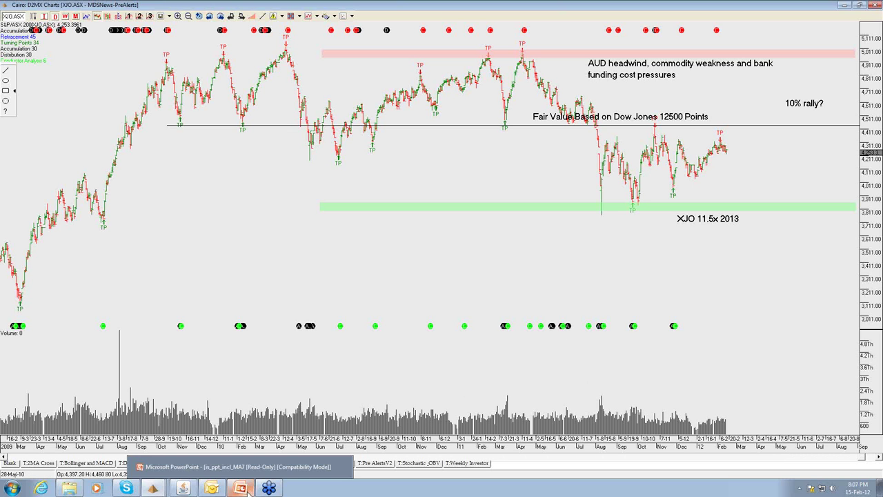